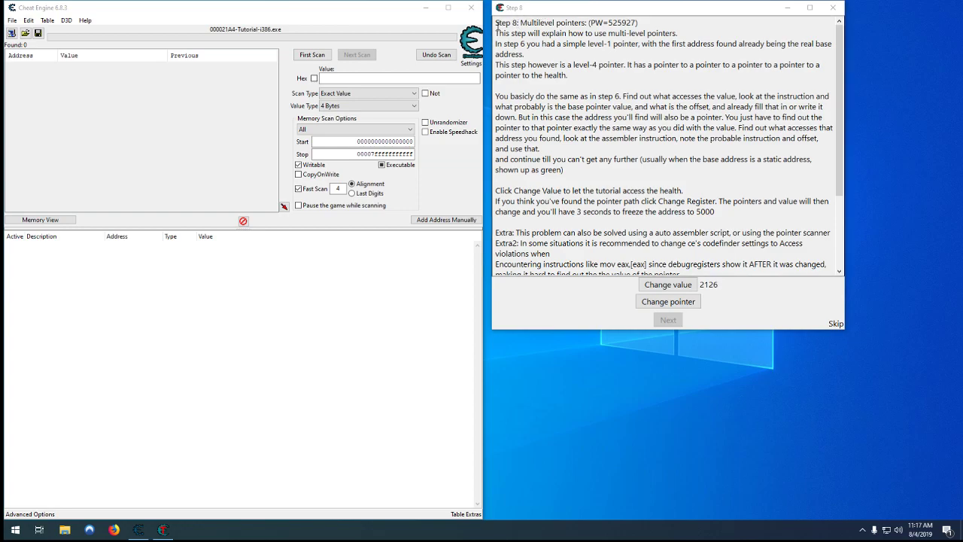
Read through the Step 8 tutorial text, highlighting its explanatory paragraphs.
{"action": "left_click_drag", "start_coordinate": [496, 23], "coordinate": [676, 44]}
{"action": "scroll", "coordinate": [675, 43], "scroll_direction": "down", "scroll_amount": 3}
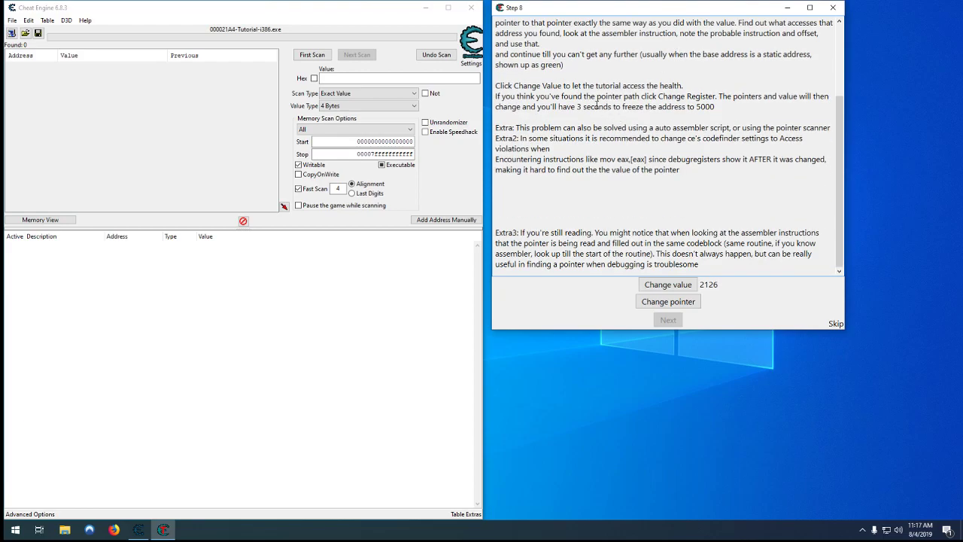
{"action": "scroll", "coordinate": [596, 105], "scroll_direction": "up", "scroll_amount": 3}
{"action": "scroll", "coordinate": [590, 109], "scroll_direction": "down", "scroll_amount": 3}
{"action": "scroll", "coordinate": [580, 117], "scroll_direction": "up", "scroll_amount": 3}
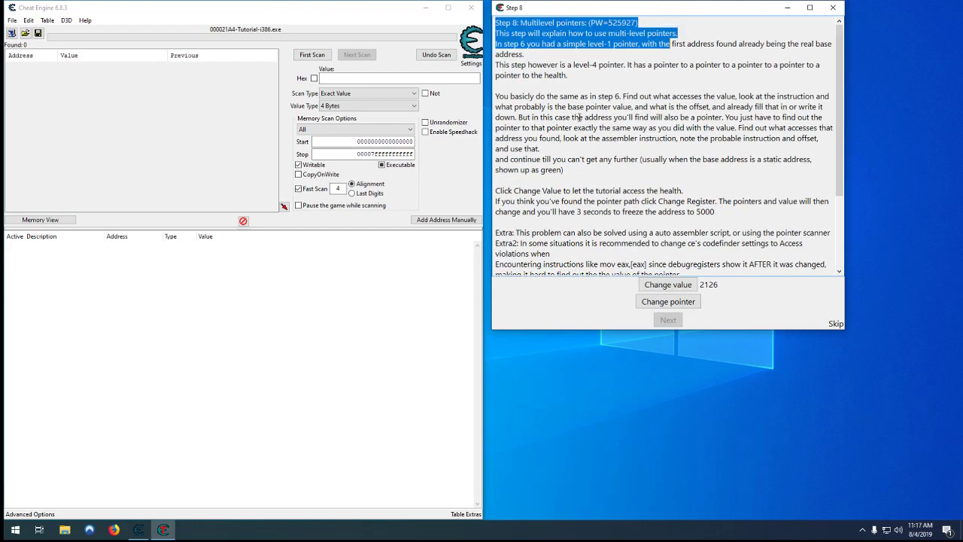
{"action": "scroll", "coordinate": [580, 122], "scroll_direction": "down", "scroll_amount": 3}
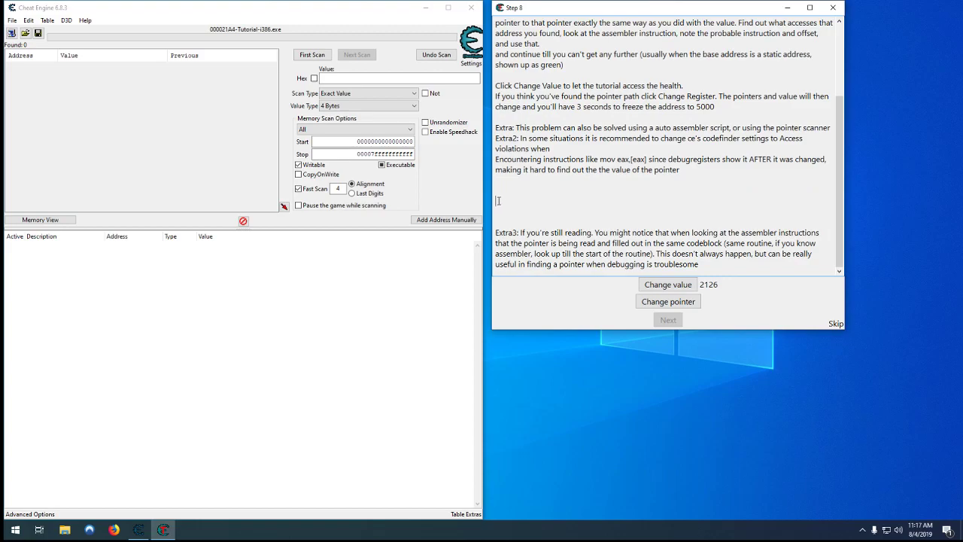
{"action": "left_click_drag", "start_coordinate": [496, 180], "coordinate": [482, 129]}
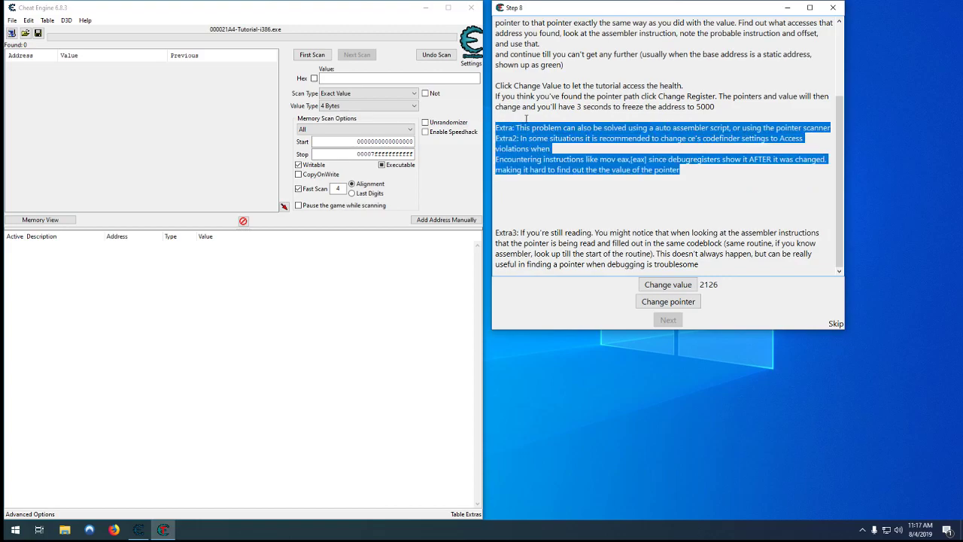
{"action": "left_click", "coordinate": [526, 119]}
{"action": "scroll", "coordinate": [526, 118], "scroll_direction": "up", "scroll_amount": 3}
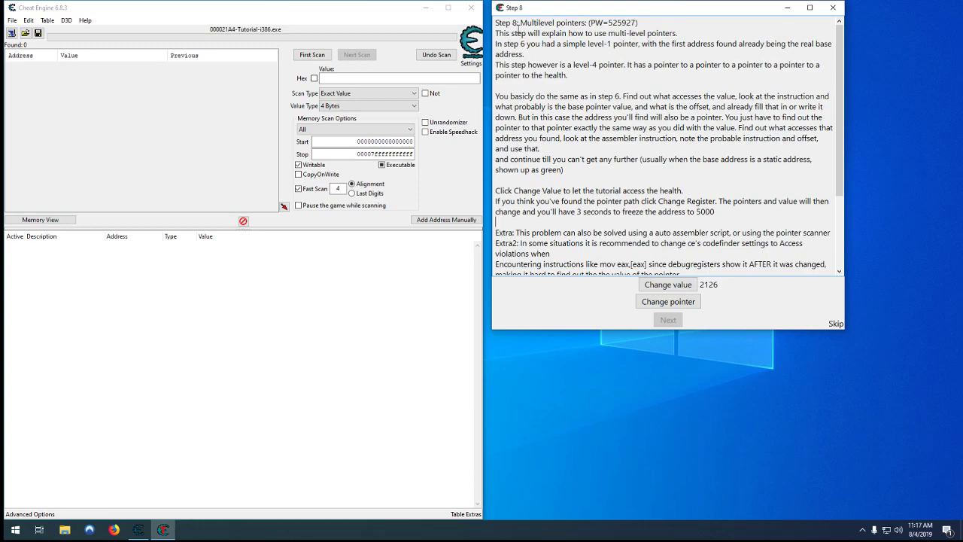
{"action": "left_click_drag", "start_coordinate": [495, 22], "coordinate": [574, 172]}
{"action": "left_click", "coordinate": [612, 94]}
{"action": "left_click", "coordinate": [577, 174]}
Scan for the health value 2595 and add address 0176E380 to the address table.
{"action": "left_click", "coordinate": [671, 288]}
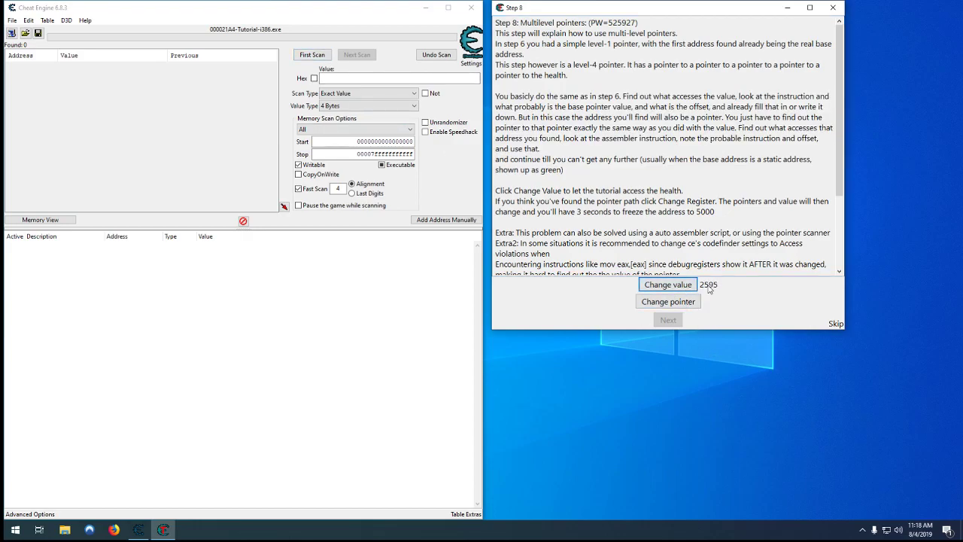
{"action": "left_click", "coordinate": [331, 79]}
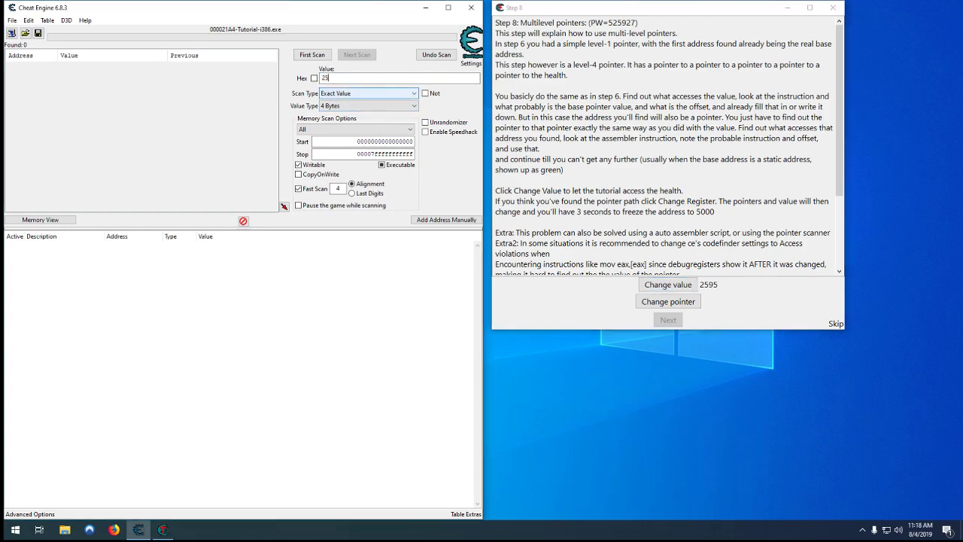
{"action": "left_click", "coordinate": [311, 55]}
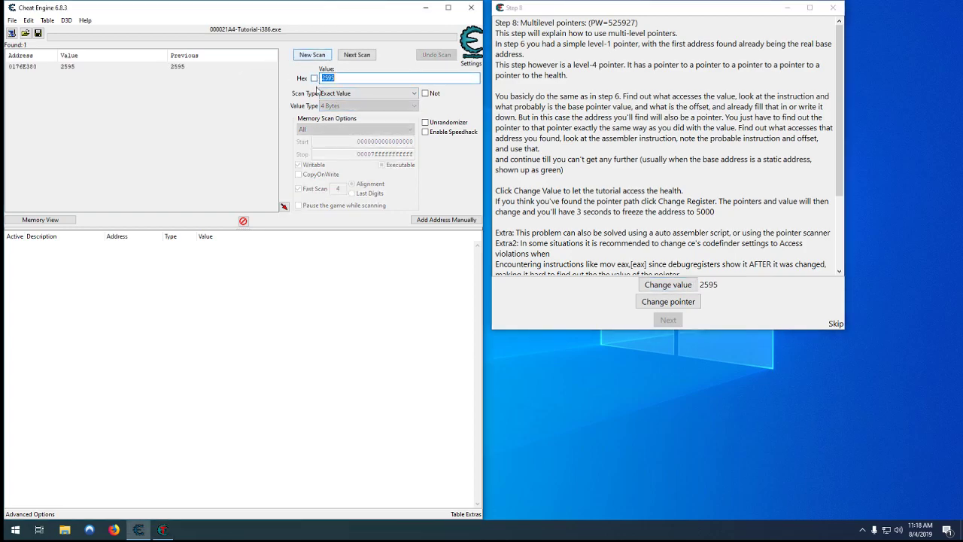
{"action": "left_click", "coordinate": [663, 285]}
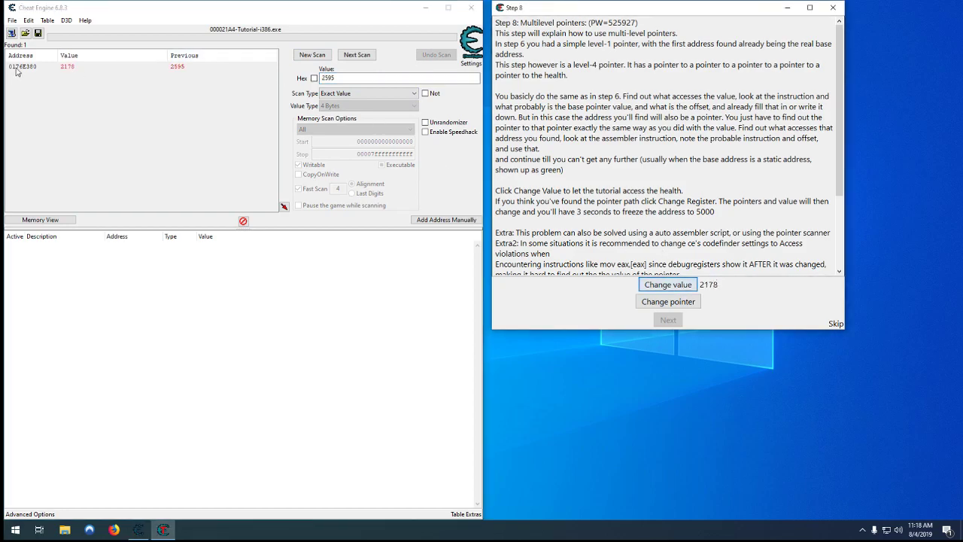
{"action": "double_click", "coordinate": [65, 68]}
{"action": "left_click", "coordinate": [71, 246]}
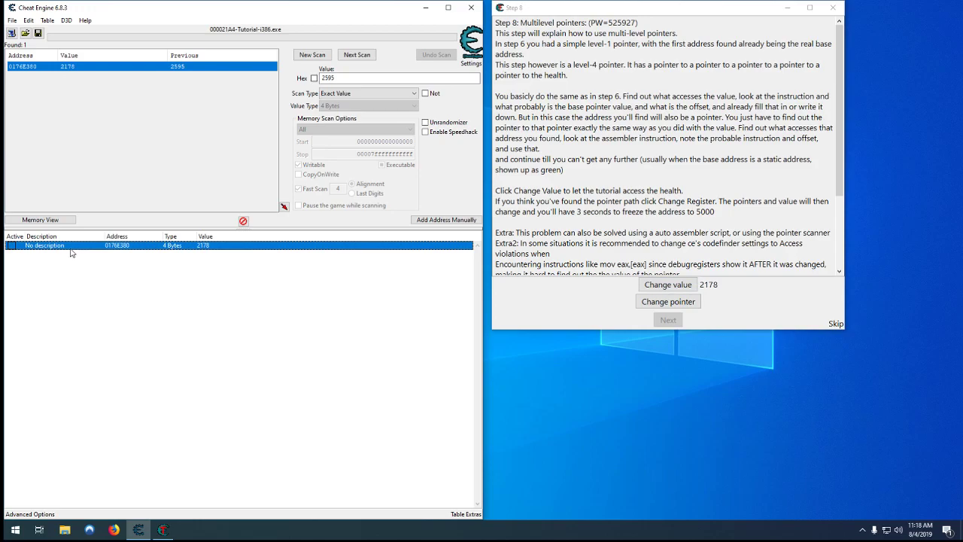
{"action": "left_click", "coordinate": [154, 270]}
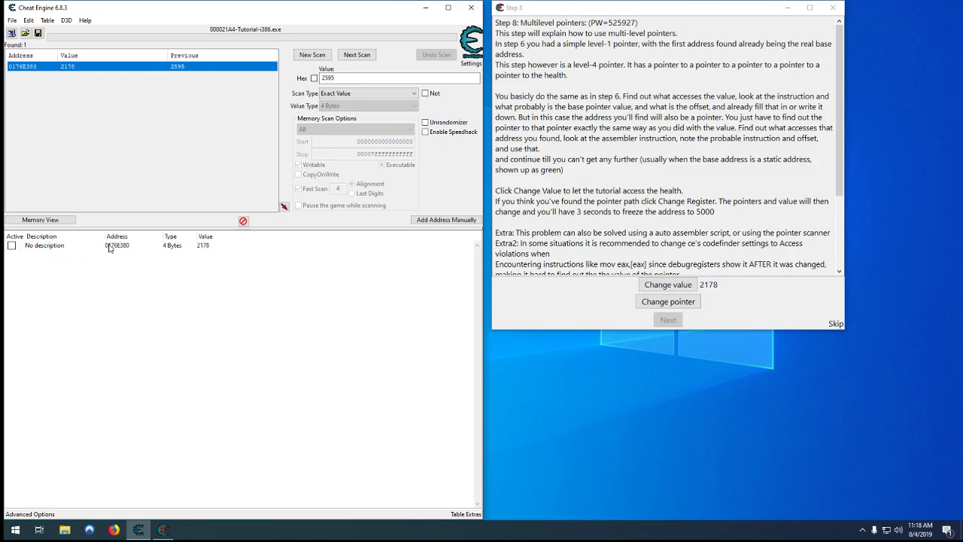
Change health several times and have the tutorial move health to a new address.
{"action": "left_click", "coordinate": [676, 290]}
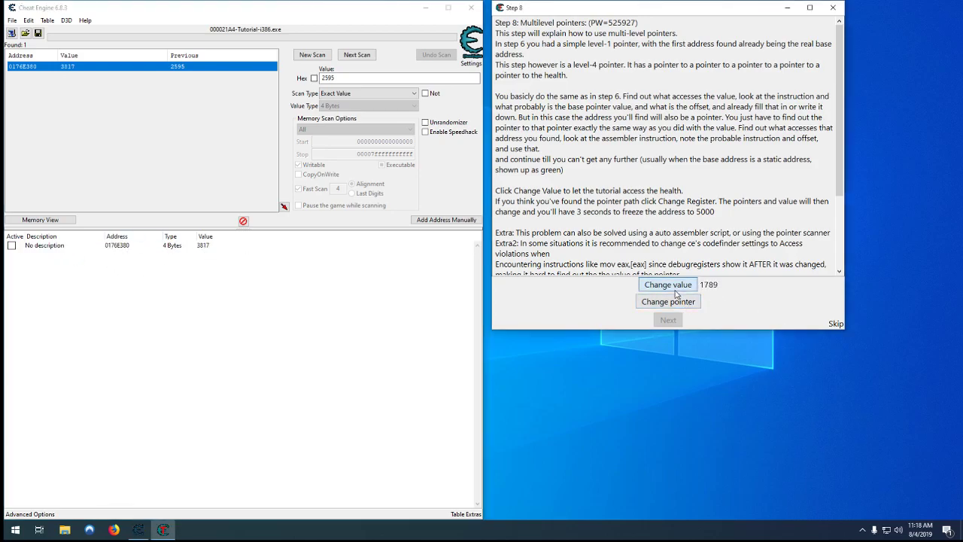
{"action": "left_click", "coordinate": [675, 291]}
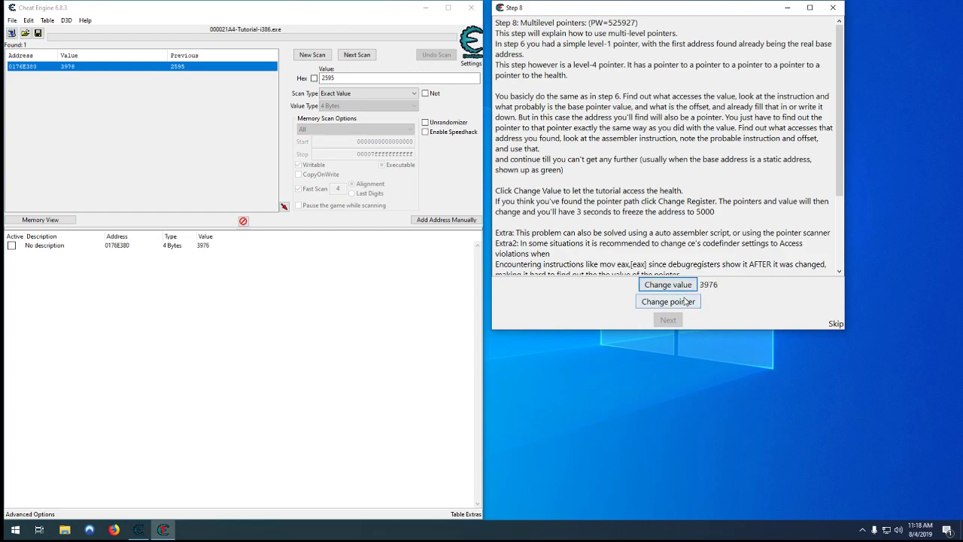
{"action": "left_click", "coordinate": [677, 301]}
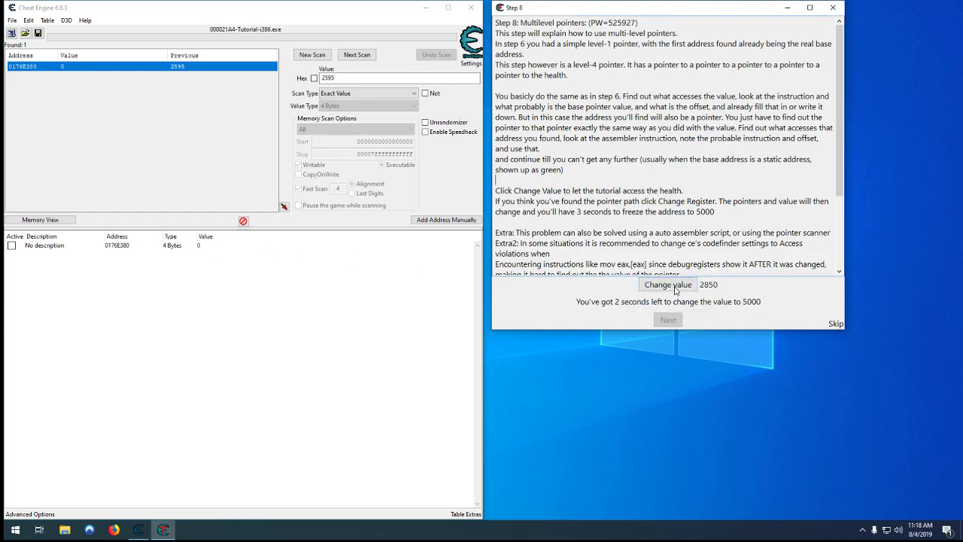
{"action": "left_click", "coordinate": [662, 289]}
{"action": "left_click", "coordinate": [662, 289]}
{"action": "left_click", "coordinate": [662, 289]}
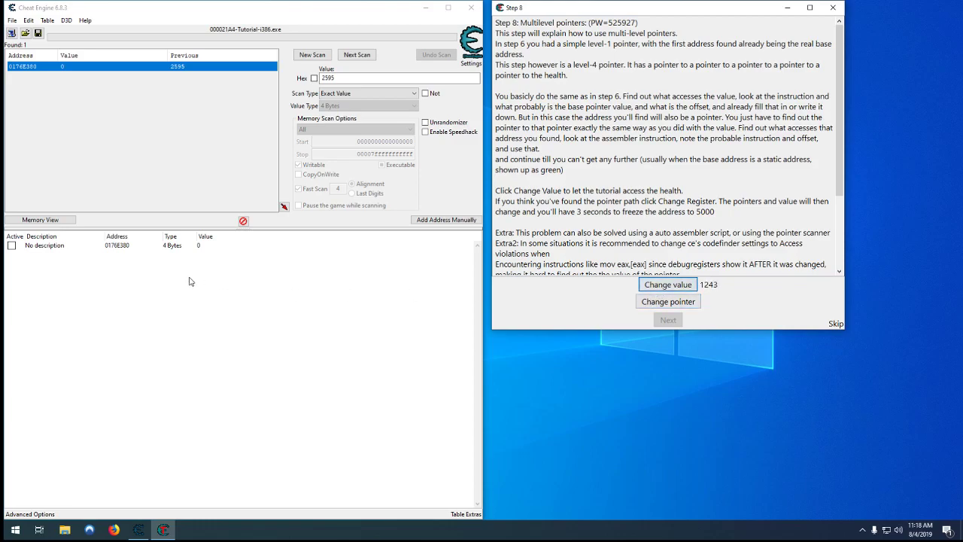
Delete the outdated 0176E380 entry from the address table.
{"action": "left_click", "coordinate": [133, 249]}
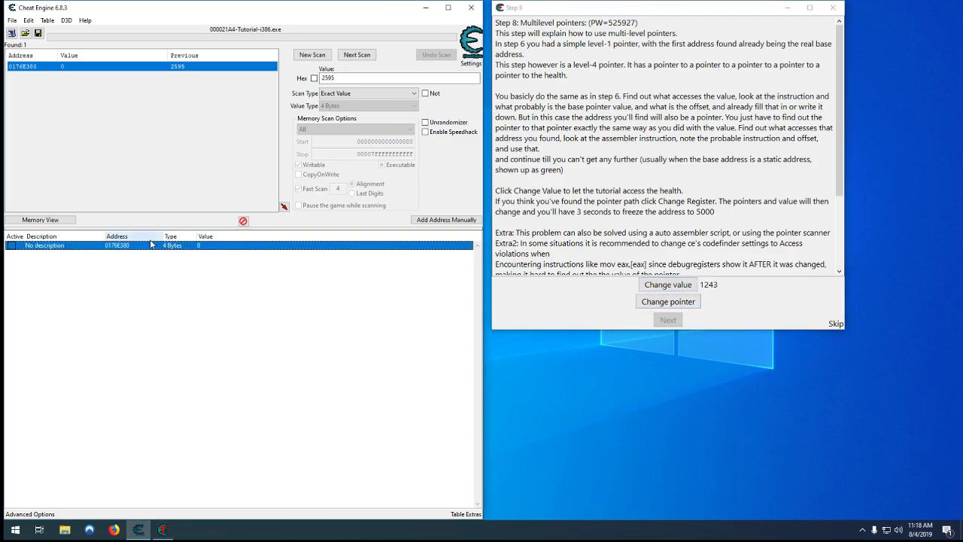
{"action": "key", "text": "Delete"}
{"action": "key", "text": "Return"}
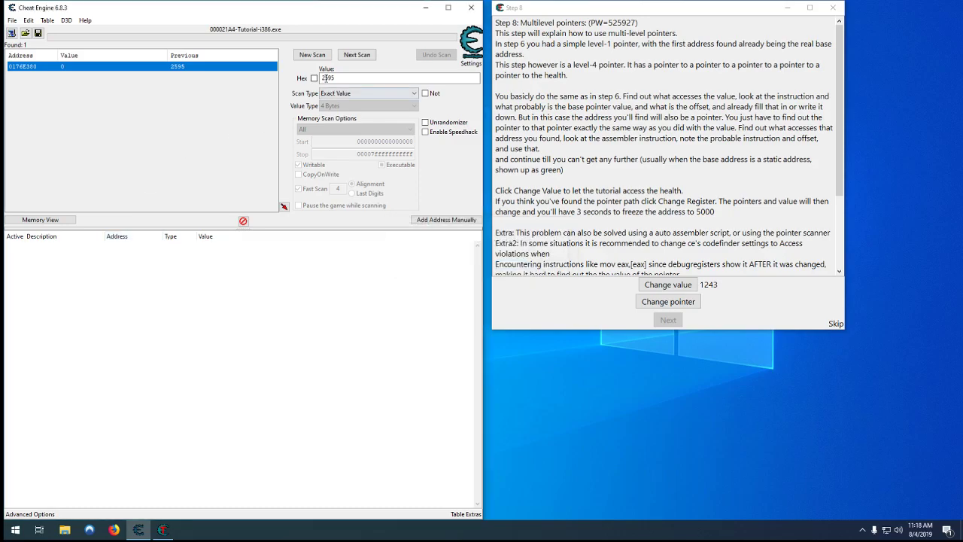
Run a new scan for health 1243 and add address 02890120 to the table.
{"action": "left_click", "coordinate": [312, 55]}
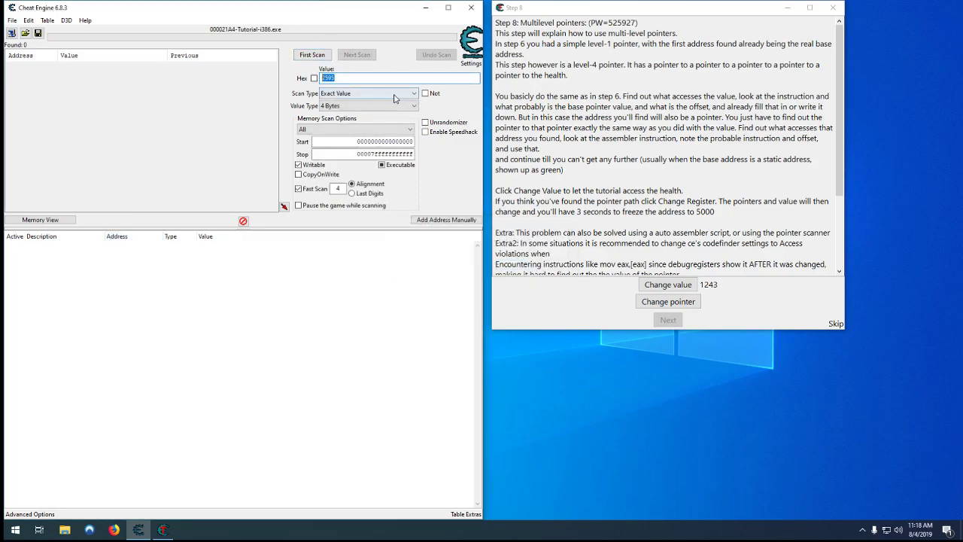
{"action": "type", "text": "1243"}
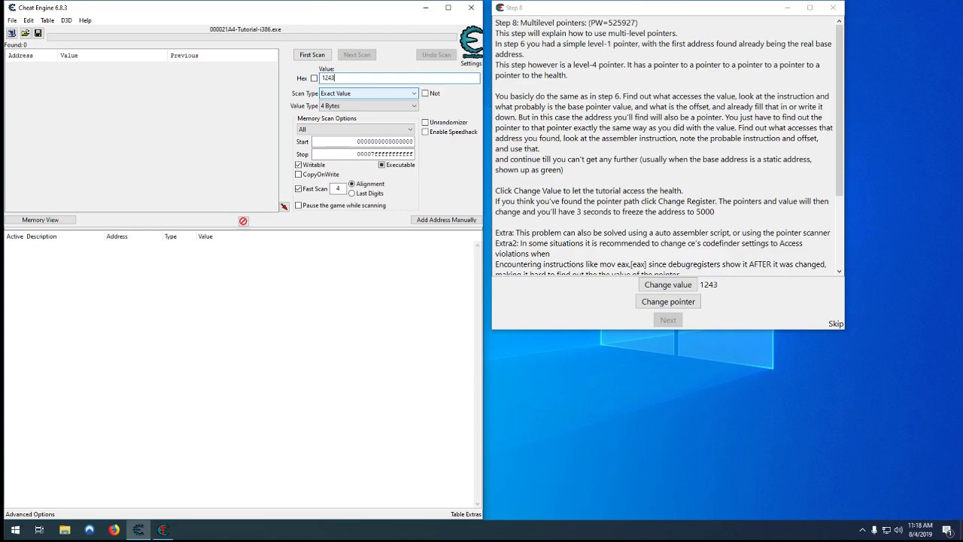
{"action": "key", "text": "Return"}
{"action": "left_click", "coordinate": [667, 284]}
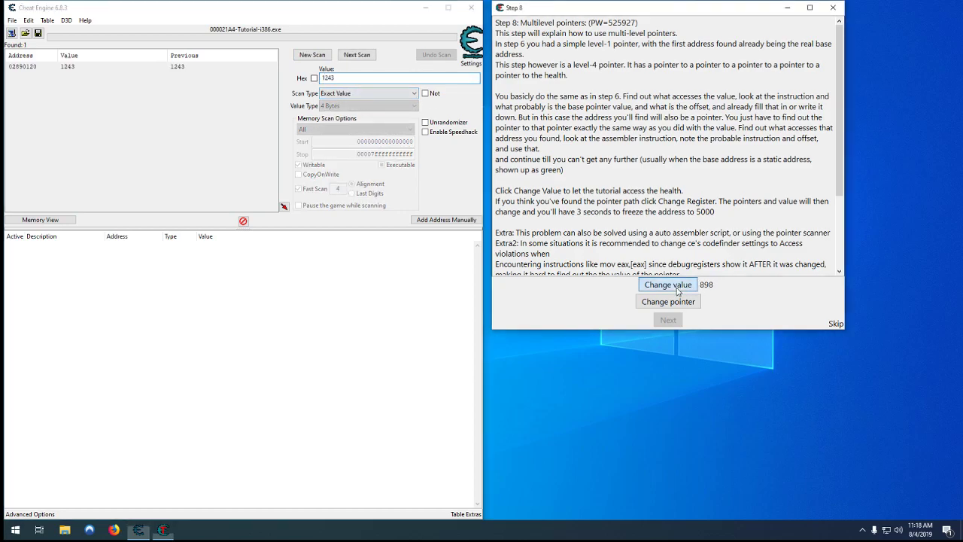
{"action": "double_click", "coordinate": [31, 67]}
{"action": "left_click", "coordinate": [312, 54]}
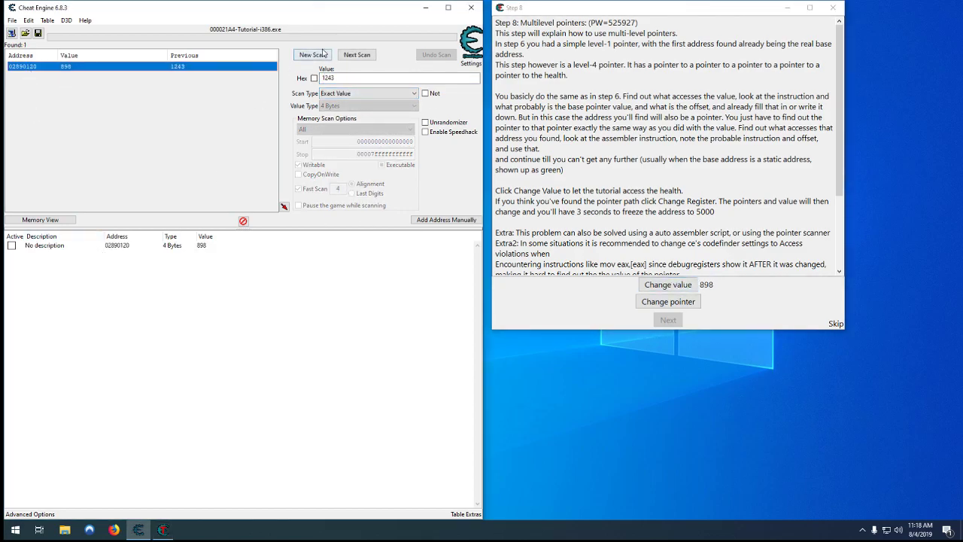
Watch what writes to the health address and trigger a health change.
{"action": "right_click", "coordinate": [121, 246]}
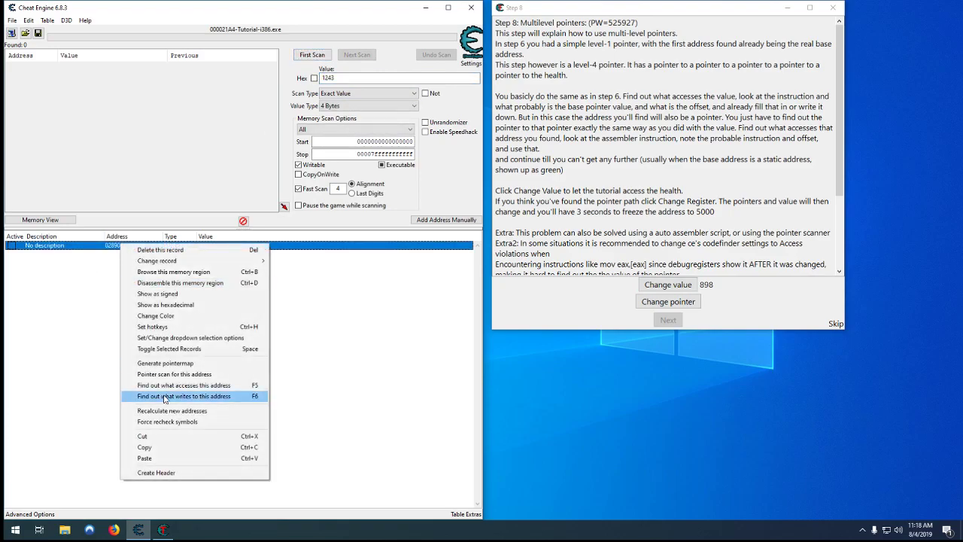
{"action": "left_click", "coordinate": [164, 396]}
{"action": "left_click_drag", "start_coordinate": [285, 101], "coordinate": [391, 294]}
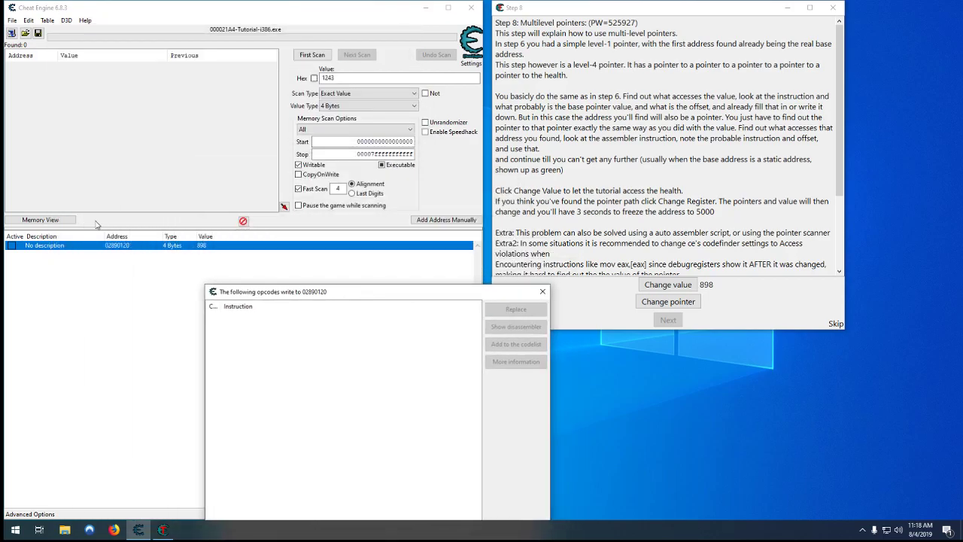
{"action": "left_click_drag", "start_coordinate": [241, 292], "coordinate": [98, 79]}
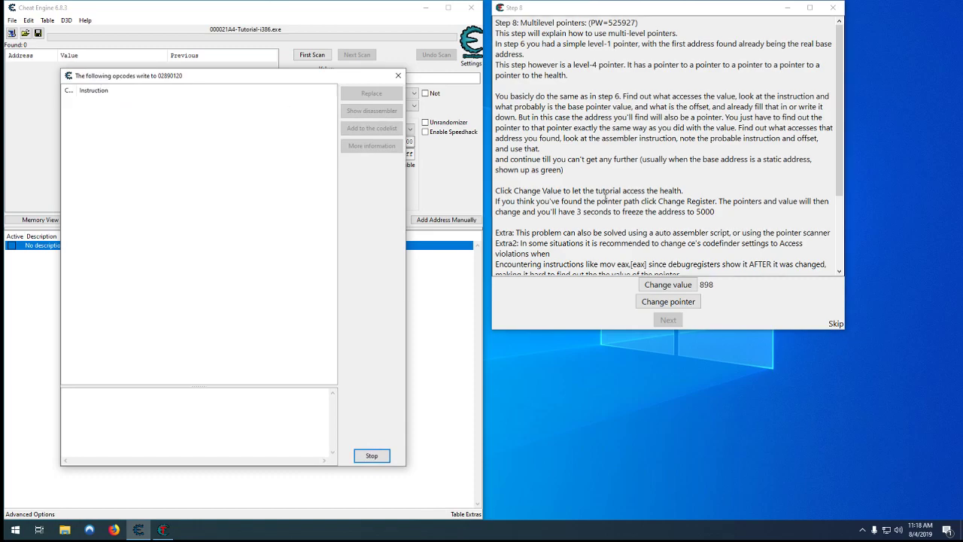
{"action": "left_click", "coordinate": [668, 285]}
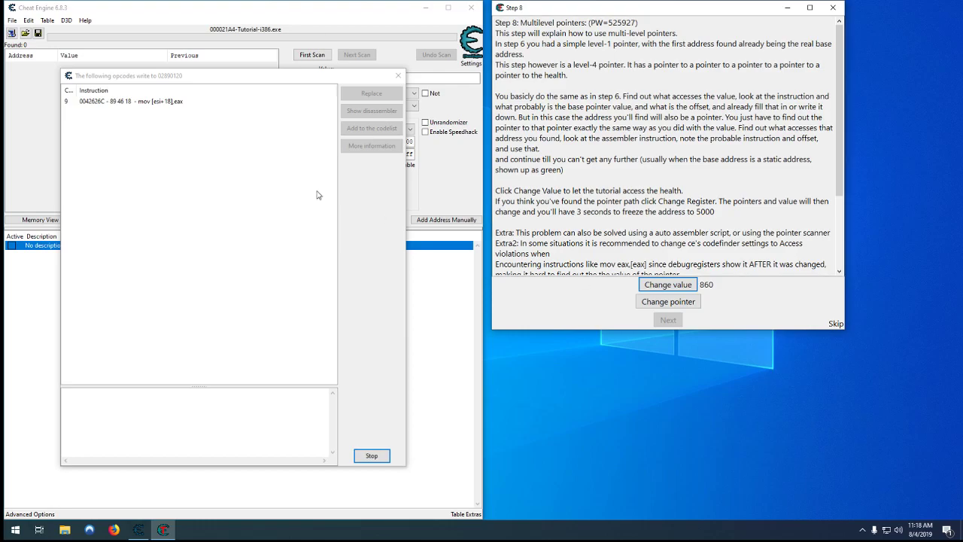
Select the mov [esi+18],eax instruction and view its extra information.
{"action": "left_click", "coordinate": [179, 103]}
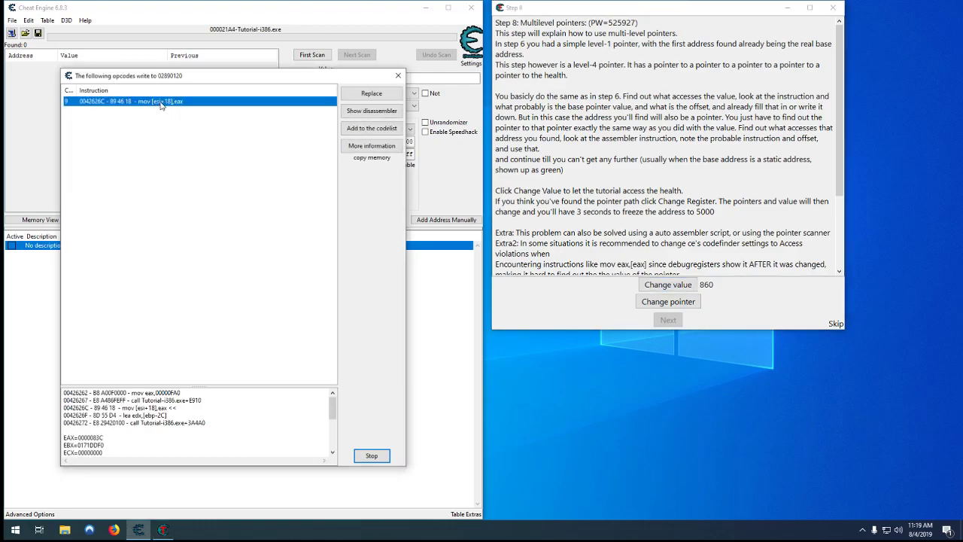
{"action": "left_click", "coordinate": [160, 150]}
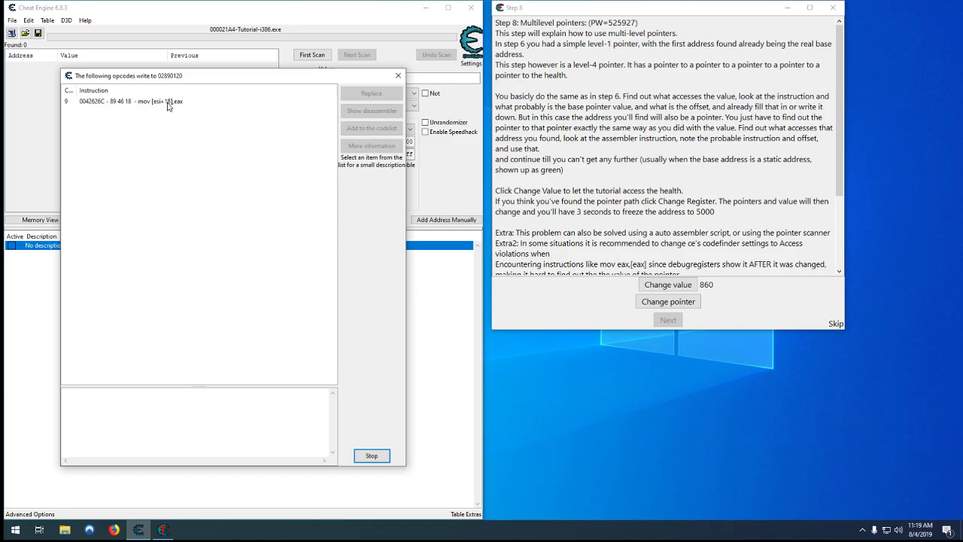
{"action": "left_click", "coordinate": [169, 104]}
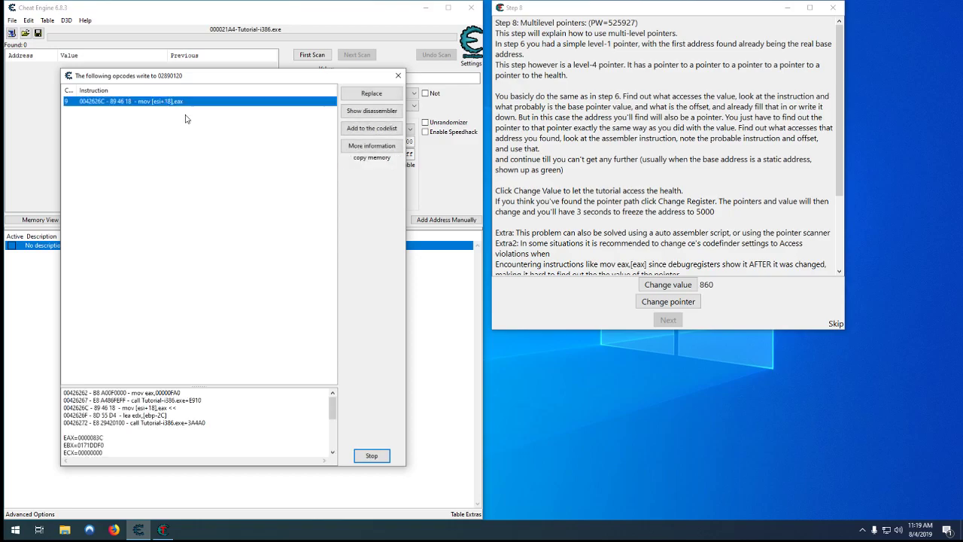
{"action": "left_click", "coordinate": [372, 146]}
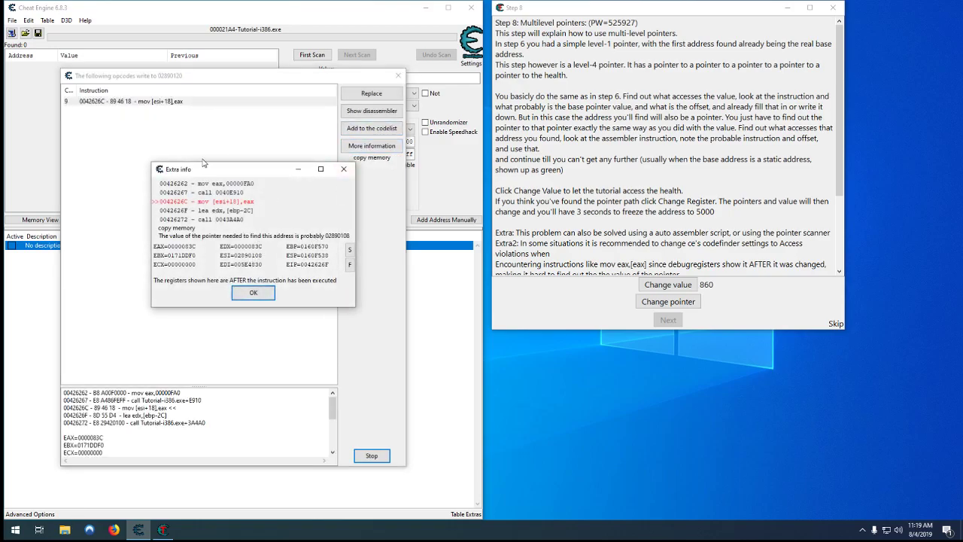
Close Extra info, mark ESI value 02890108, stop the write trace, and move the listing right.
{"action": "left_click_drag", "start_coordinate": [204, 164], "coordinate": [174, 137]}
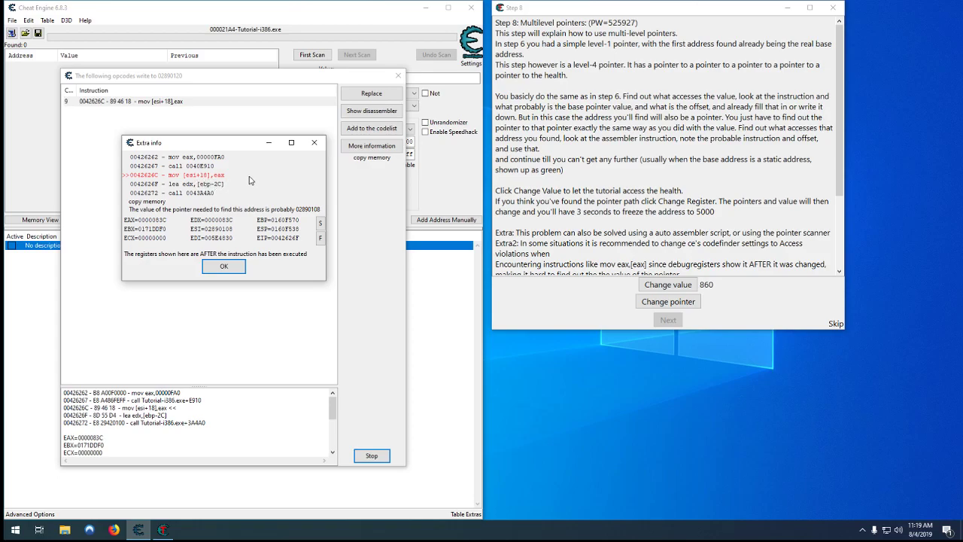
{"action": "left_click", "coordinate": [225, 265]}
{"action": "scroll", "coordinate": [102, 431], "scroll_direction": "down", "scroll_amount": 2}
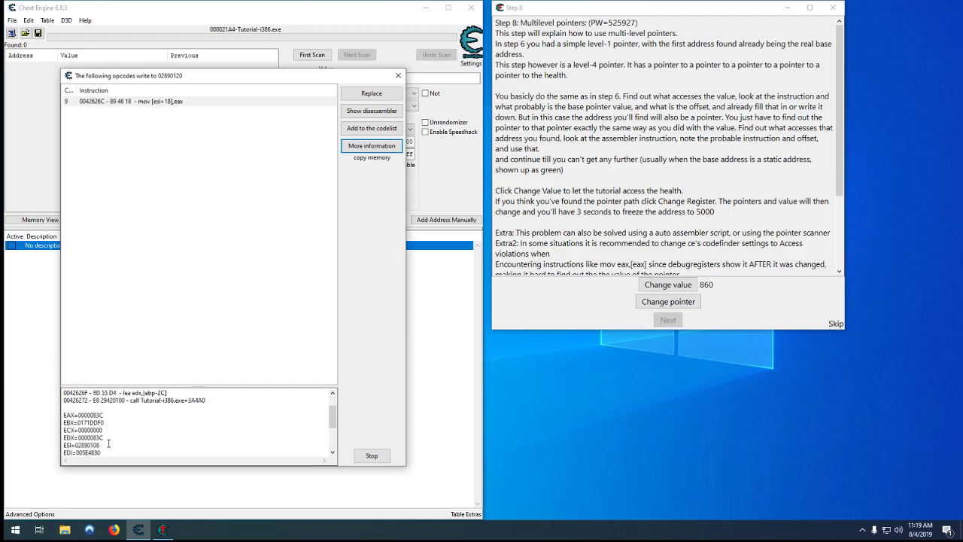
{"action": "left_click_drag", "start_coordinate": [74, 423], "coordinate": [96, 423]}
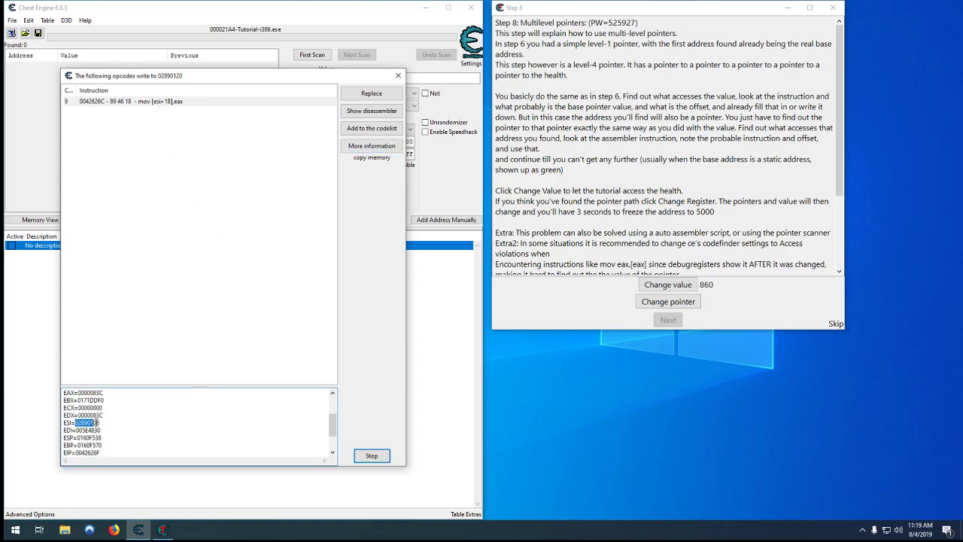
{"action": "left_click", "coordinate": [372, 456]}
{"action": "left_click_drag", "start_coordinate": [225, 84], "coordinate": [784, 15]}
Run a hex First Scan for 02890108, finding three addresses including 0176E3E8.
{"action": "left_click_drag", "start_coordinate": [599, 12], "coordinate": [598, 187]}
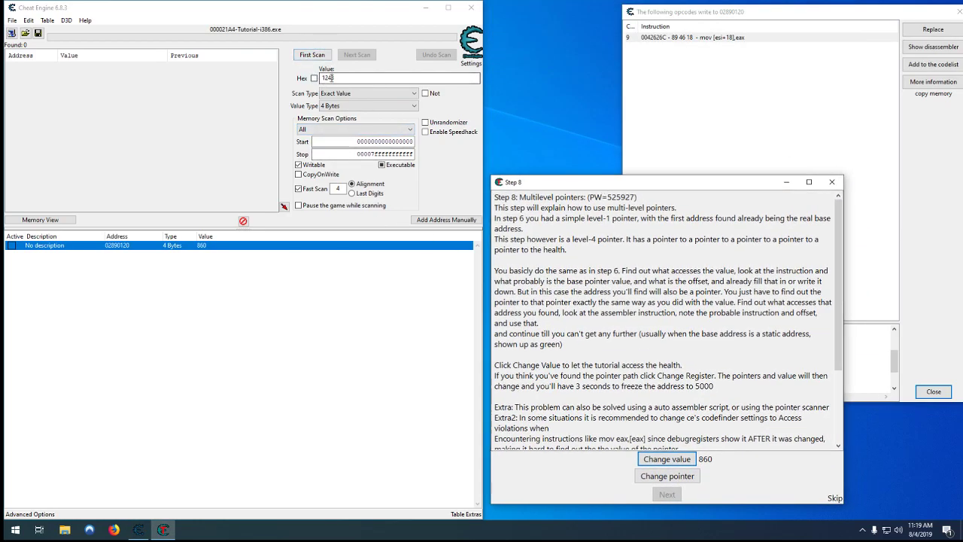
{"action": "left_click", "coordinate": [313, 78]}
{"action": "type", "text": "02890108"}
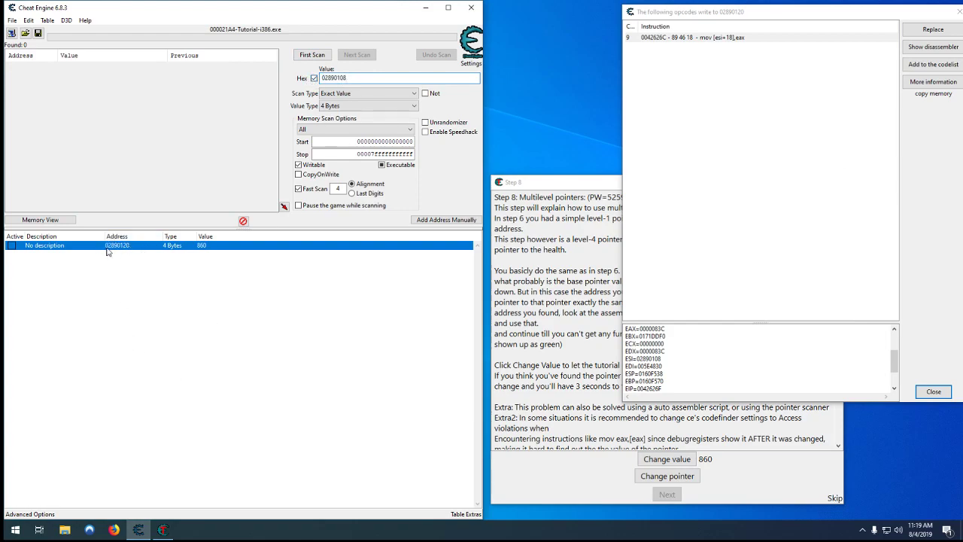
{"action": "left_click", "coordinate": [310, 55]}
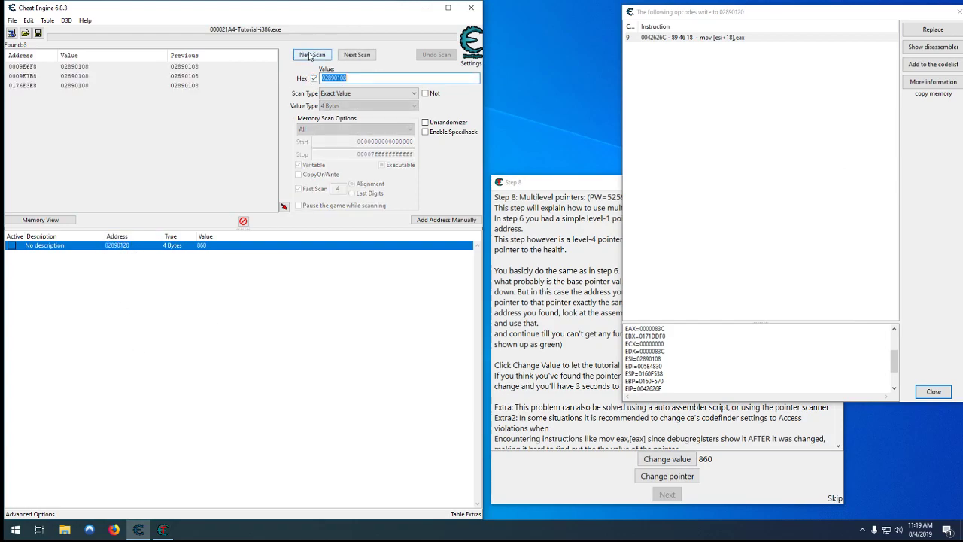
Add the found address 0009E6F8 to the address table.
{"action": "double_click", "coordinate": [25, 67]}
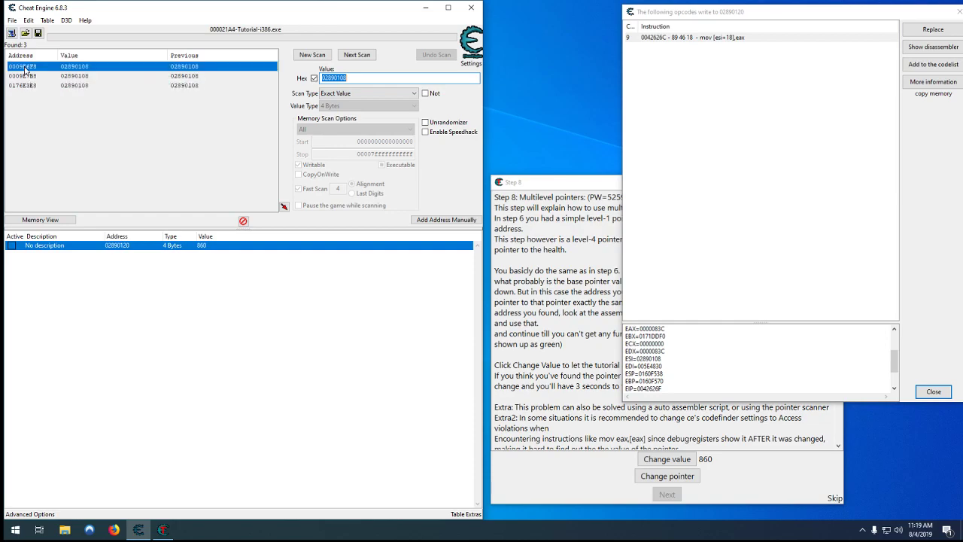
{"action": "left_click", "coordinate": [113, 254]}
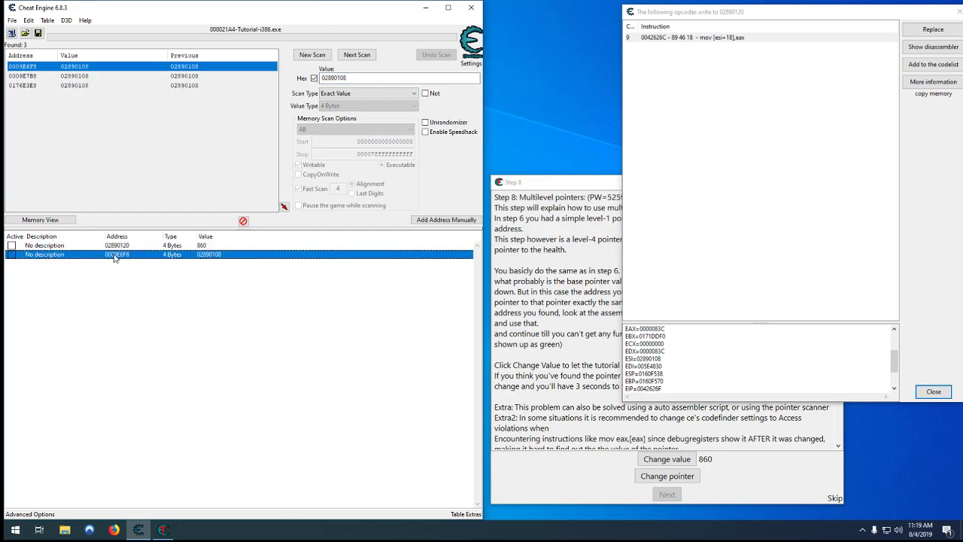
{"action": "double_click", "coordinate": [115, 256]}
{"action": "key", "text": "ctrl+c"}
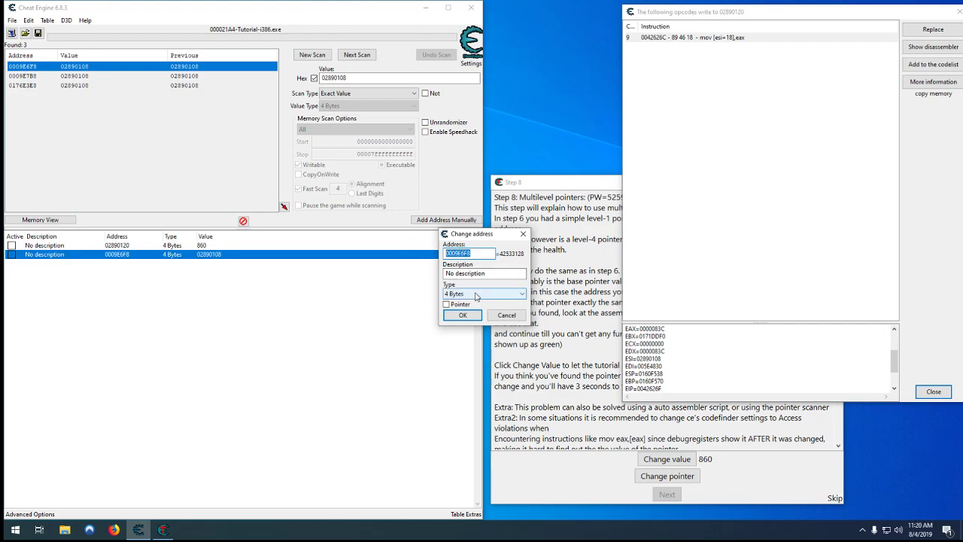
{"action": "key", "text": "Escape"}
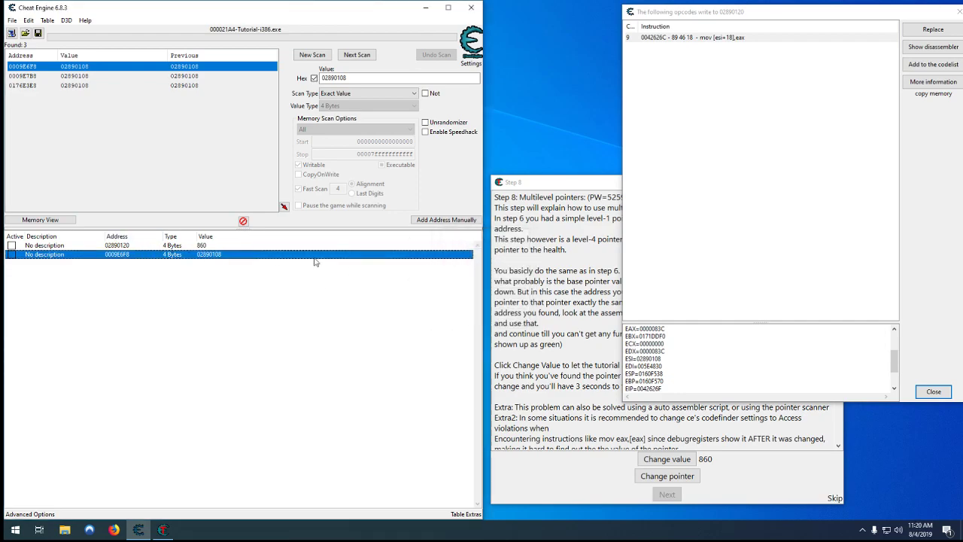
Make the 0009E6F8 entry a pointer with offset 18 and check it follows health.
{"action": "double_click", "coordinate": [117, 254]}
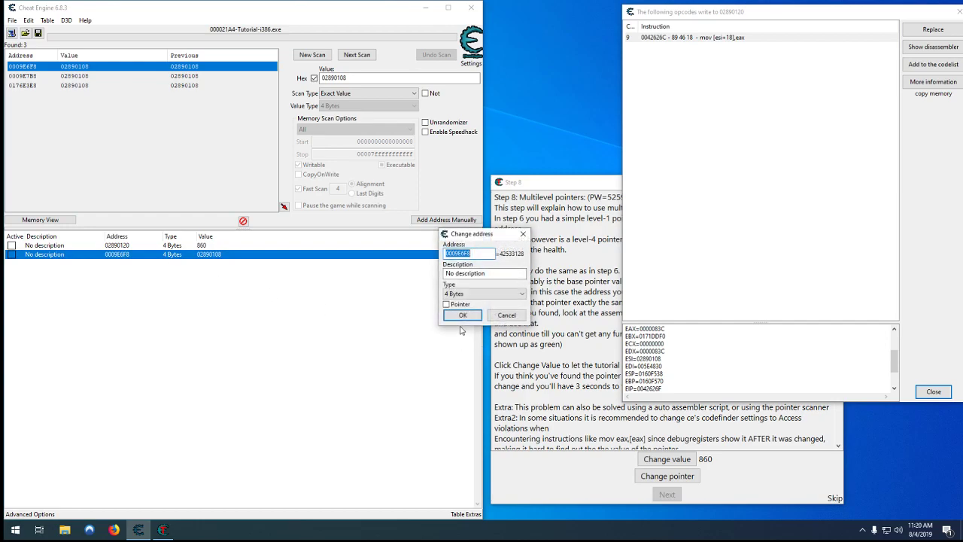
{"action": "left_click", "coordinate": [447, 304]}
{"action": "left_click", "coordinate": [460, 327]}
{"action": "key", "text": "ctrl+v"}
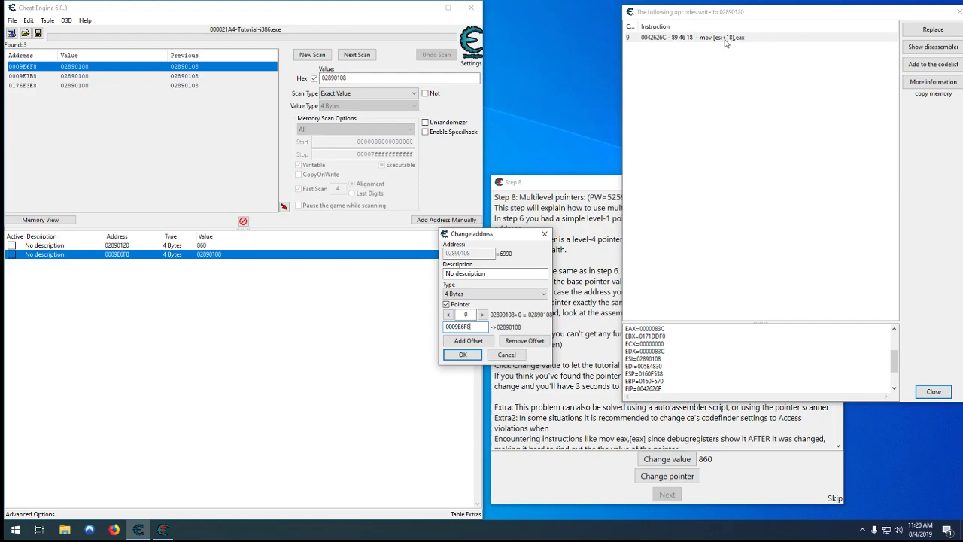
{"action": "left_click_drag", "start_coordinate": [455, 315], "coordinate": [480, 315]}
{"action": "type", "text": "18"}
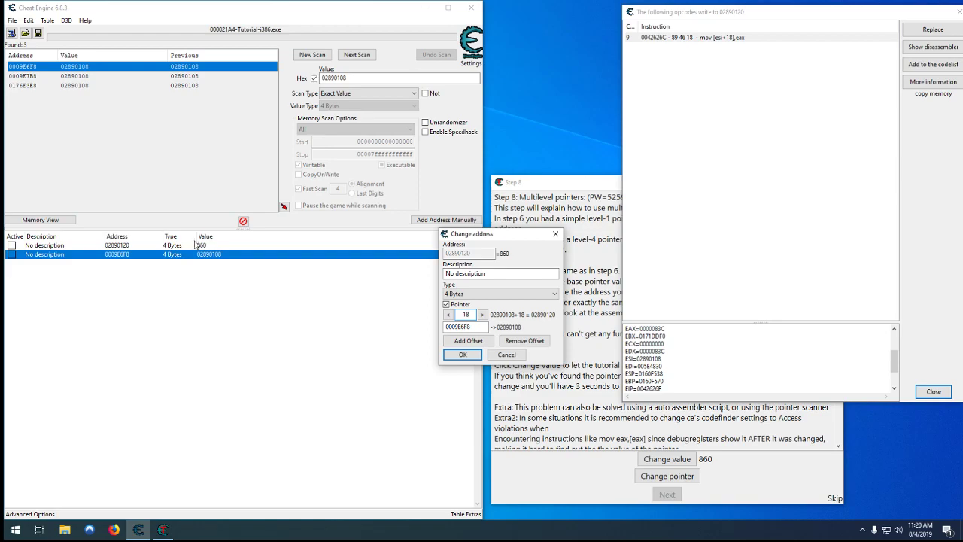
{"action": "left_click", "coordinate": [462, 354]}
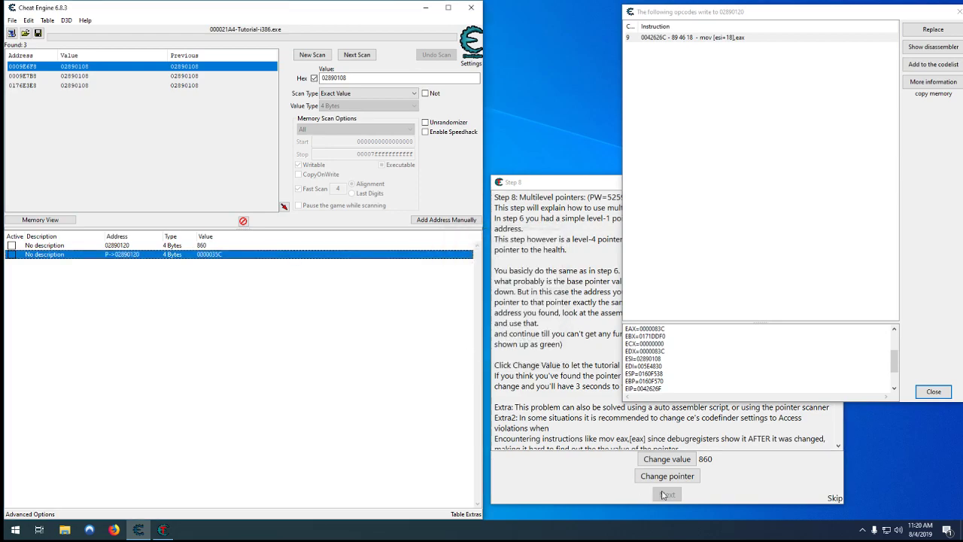
{"action": "left_click", "coordinate": [674, 459]}
Change health once more, close the instruction list, and move the tutorial window up.
{"action": "left_click", "coordinate": [674, 459]}
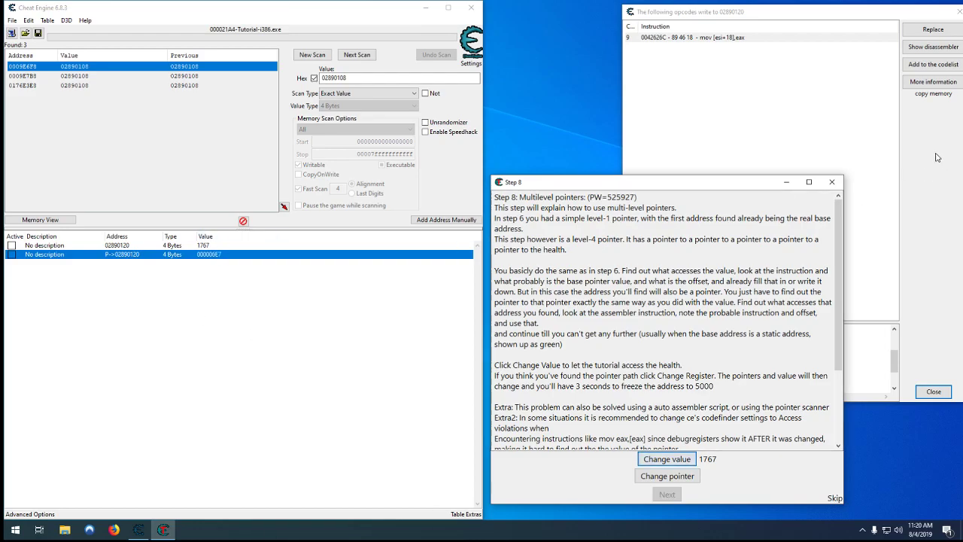
{"action": "left_click", "coordinate": [762, 85]}
{"action": "left_click", "coordinate": [931, 392]}
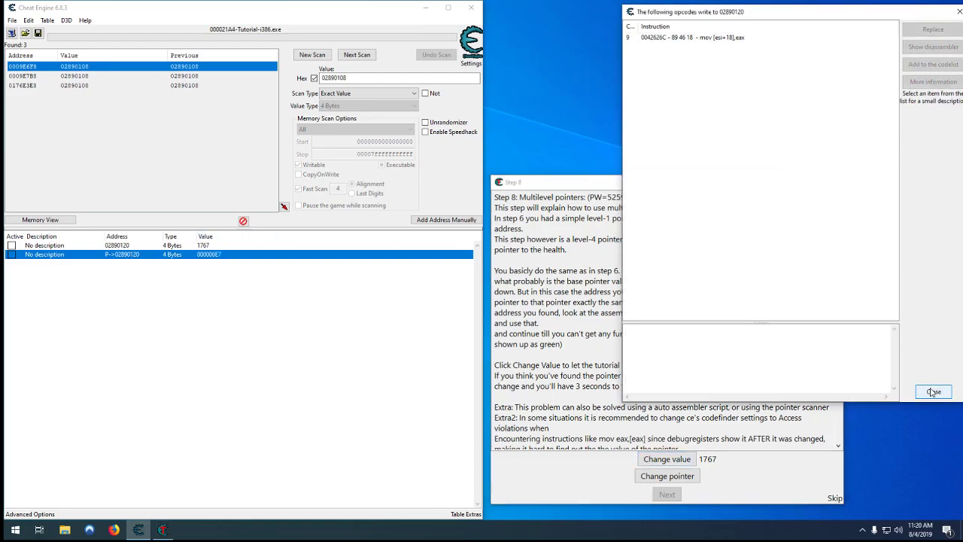
{"action": "left_click_drag", "start_coordinate": [591, 187], "coordinate": [699, 18]}
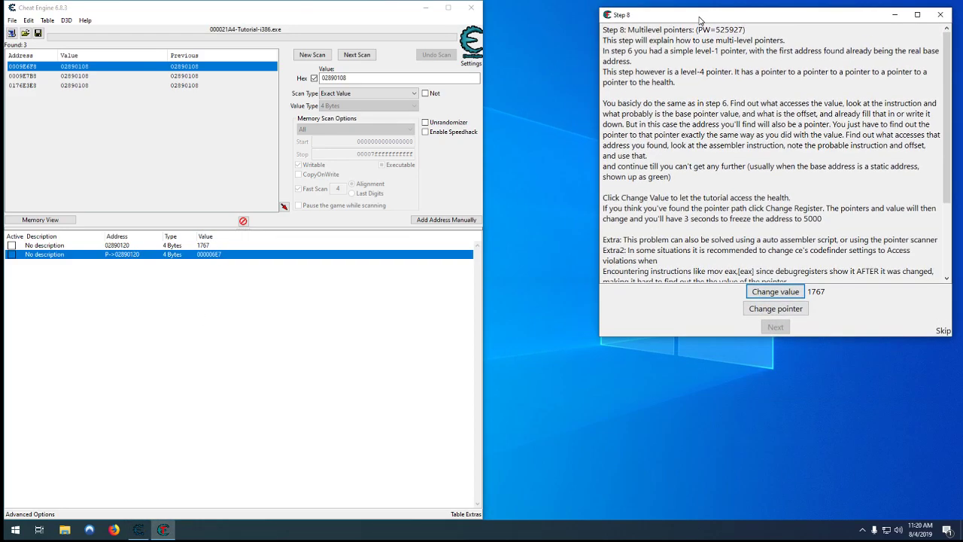
Describe the 02890120 entry as 'Health' and the pointer entry as 'P L1'.
{"action": "left_click", "coordinate": [55, 247]}
{"action": "double_click", "coordinate": [55, 247]}
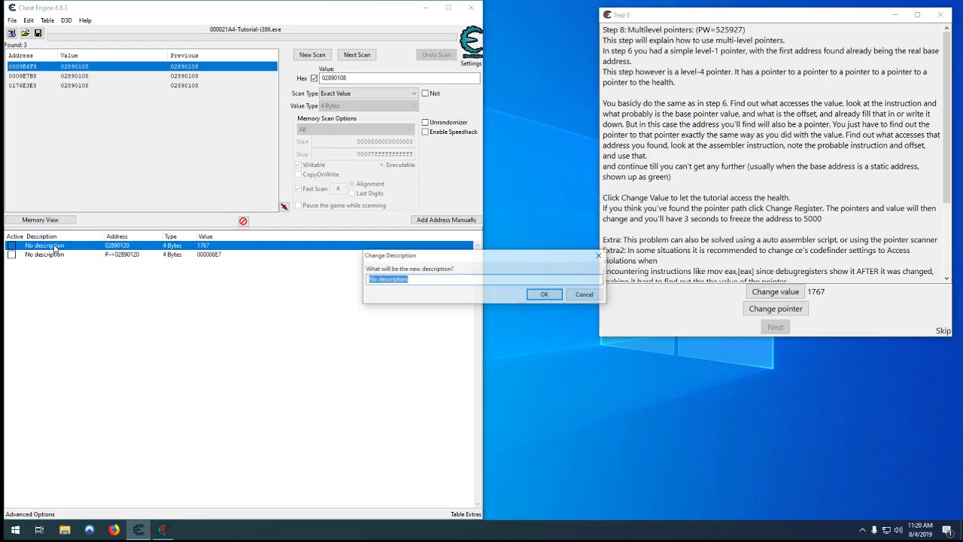
{"action": "type", "text": "Health"}
{"action": "key", "text": "Return"}
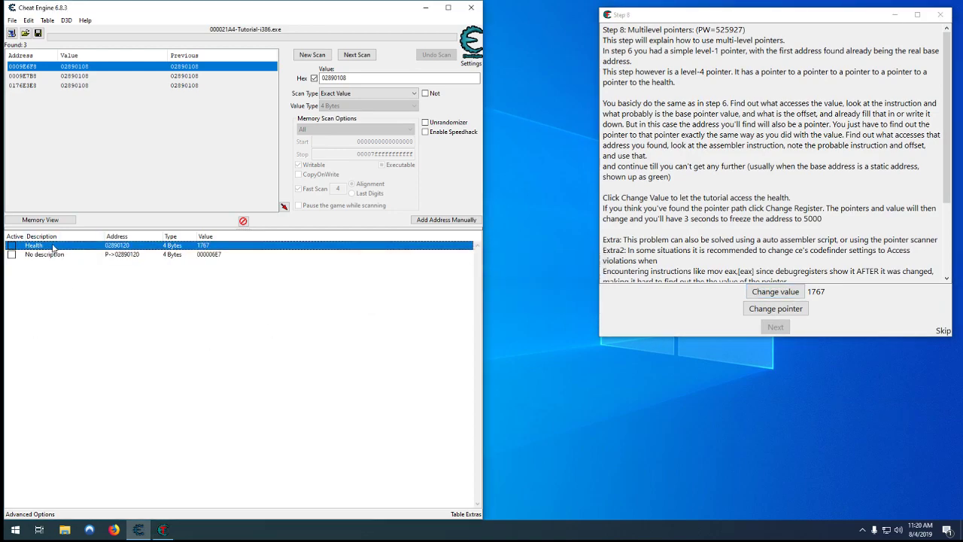
{"action": "double_click", "coordinate": [43, 256]}
{"action": "type", "text": "P1"}
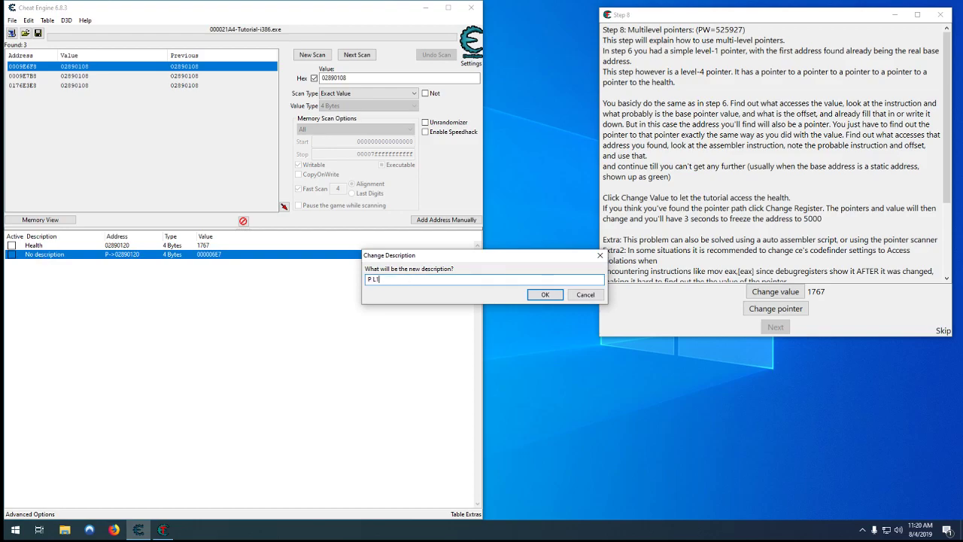
{"action": "key", "text": "Return"}
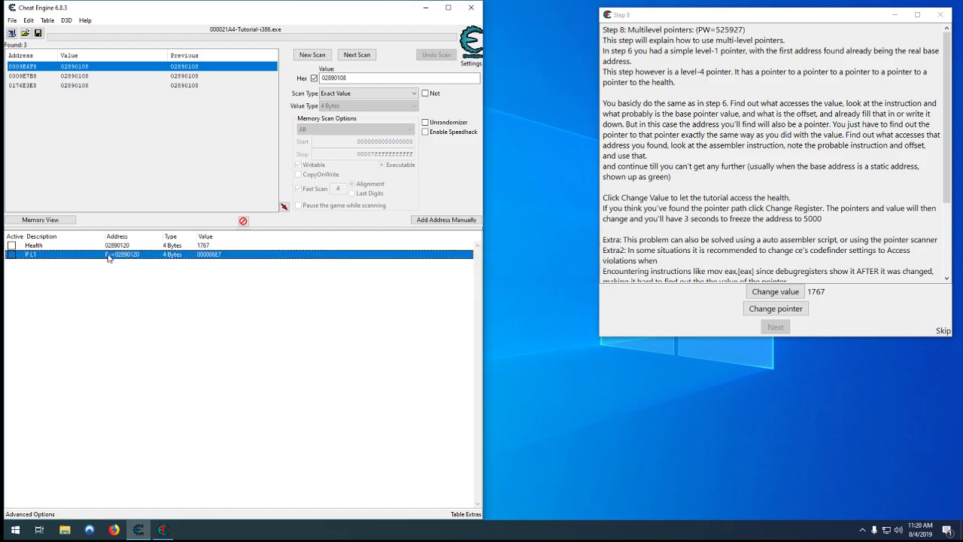
Select and then deselect found address 0009E6F8 in the results list.
{"action": "left_click", "coordinate": [88, 140]}
{"action": "left_click", "coordinate": [19, 66]}
{"action": "left_click", "coordinate": [19, 76]}
{"action": "left_click", "coordinate": [19, 67]}
{"action": "left_click", "coordinate": [58, 122]}
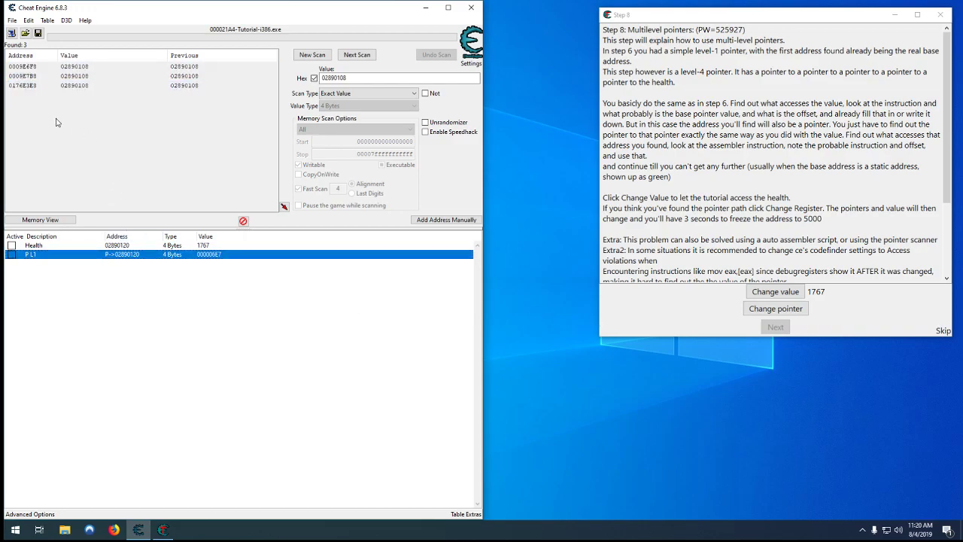
Trace what accesses the P L1 pointer itself.
{"action": "left_click", "coordinate": [79, 245]}
{"action": "left_click", "coordinate": [81, 254]}
{"action": "right_click", "coordinate": [119, 259]}
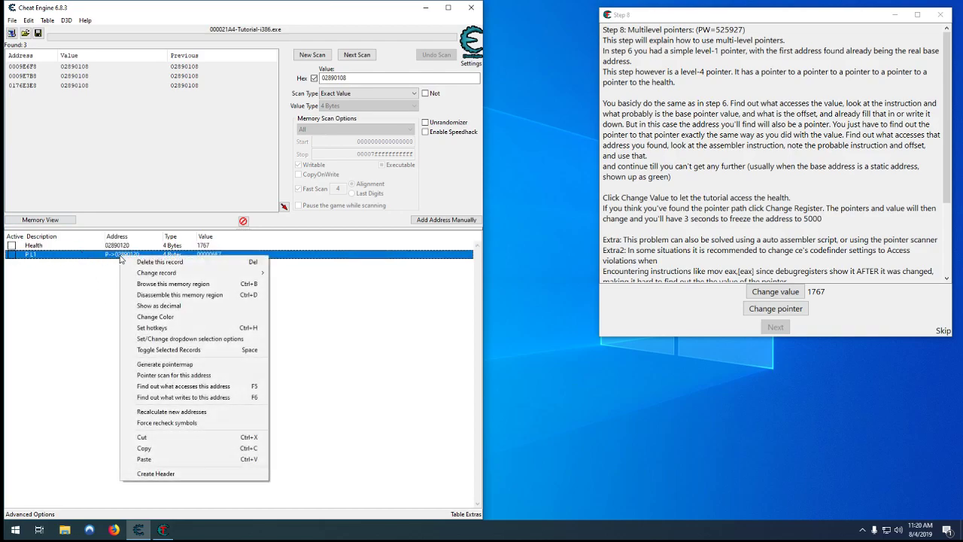
{"action": "left_click", "coordinate": [194, 387]}
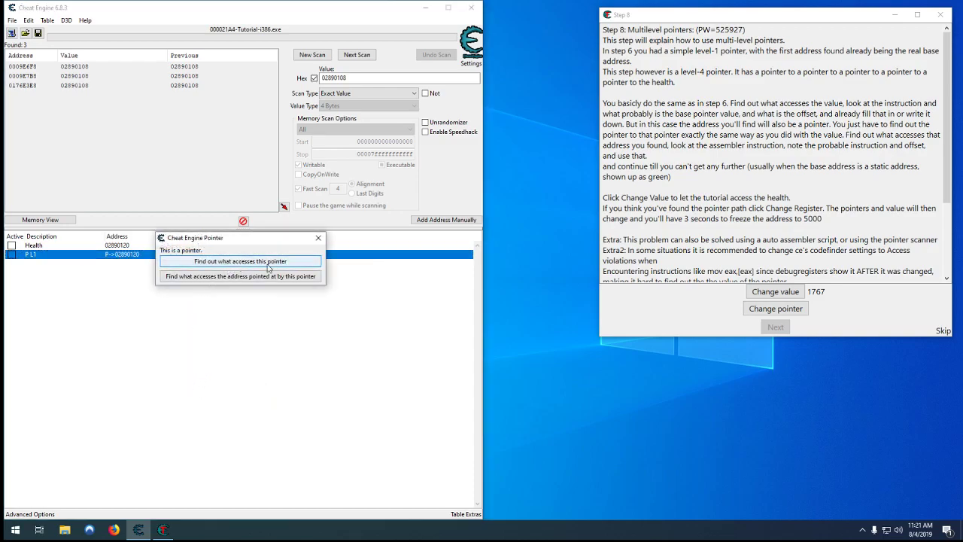
{"action": "left_click_drag", "start_coordinate": [219, 246], "coordinate": [275, 291]}
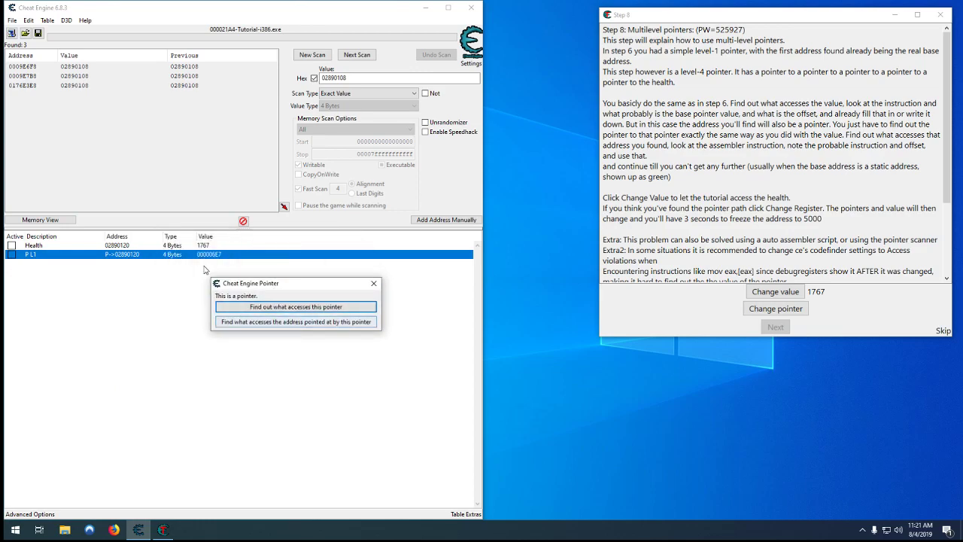
{"action": "left_click", "coordinate": [248, 305]}
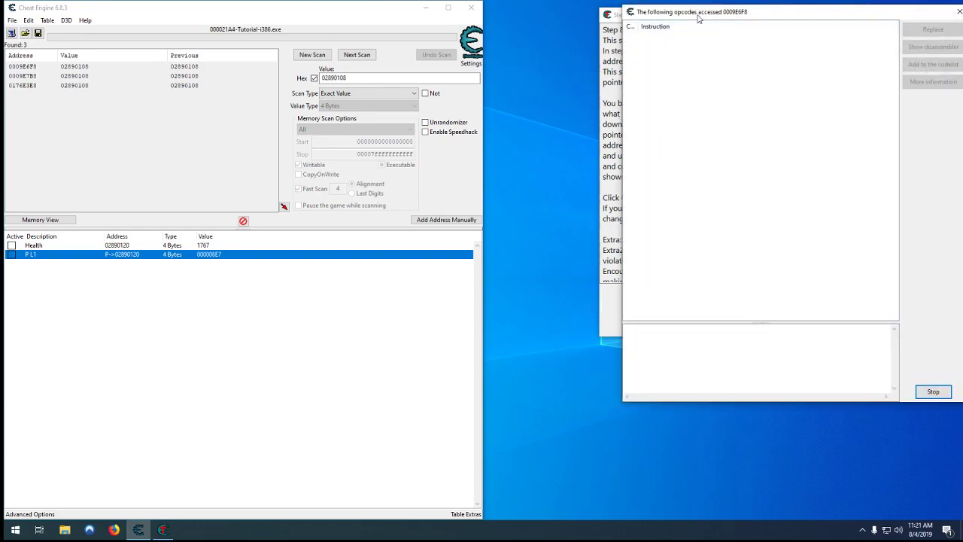
Change the tutorial health repeatedly to 2840, then close the empty opcode results.
{"action": "left_click_drag", "start_coordinate": [699, 18], "coordinate": [608, 130]}
{"action": "left_click", "coordinate": [775, 292]}
{"action": "left_click", "coordinate": [798, 293]}
{"action": "left_click", "coordinate": [798, 293]}
{"action": "left_click", "coordinate": [796, 294]}
{"action": "left_click", "coordinate": [557, 232]}
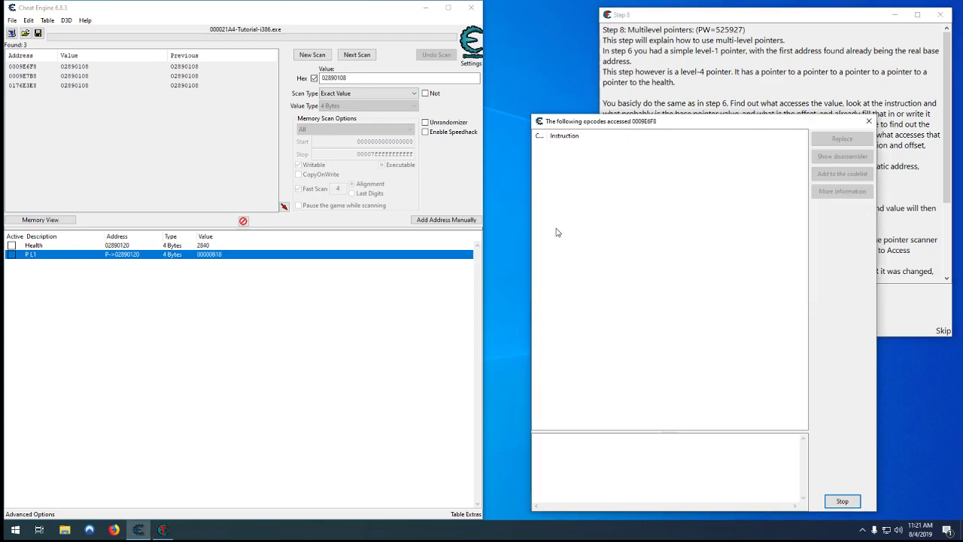
{"action": "left_click", "coordinate": [869, 120]}
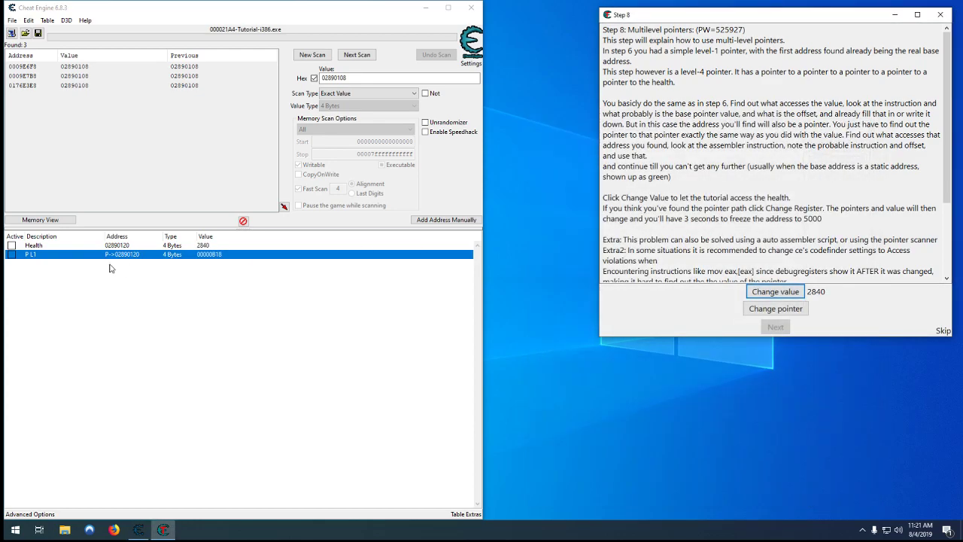
Delete the P L1 entry from the address table.
{"action": "double_click", "coordinate": [131, 254]}
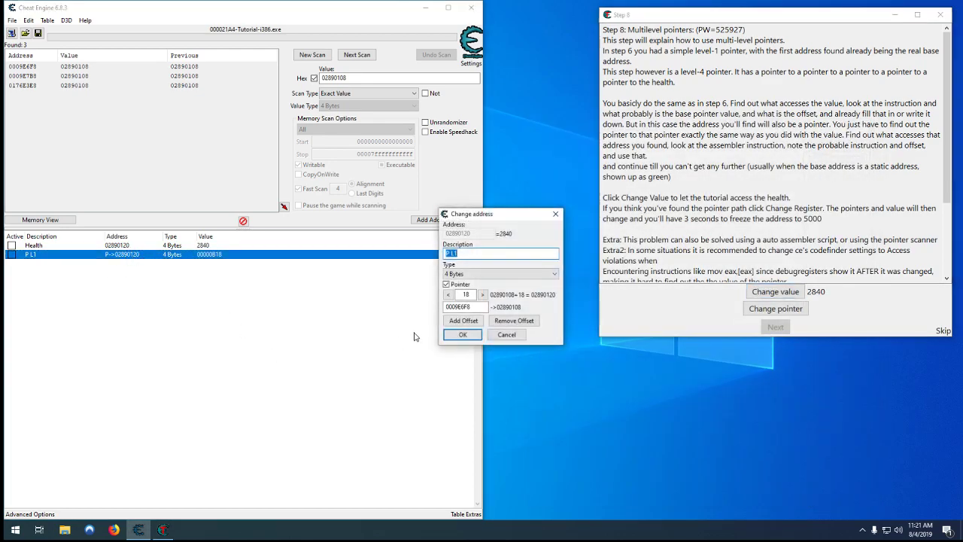
{"action": "key", "text": "Escape"}
{"action": "key", "text": "Delete"}
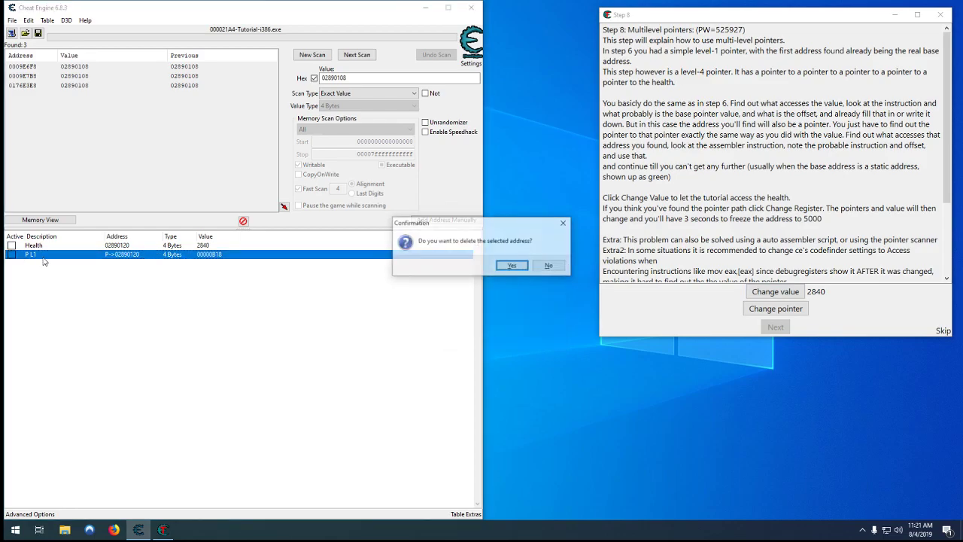
{"action": "key", "text": "Return"}
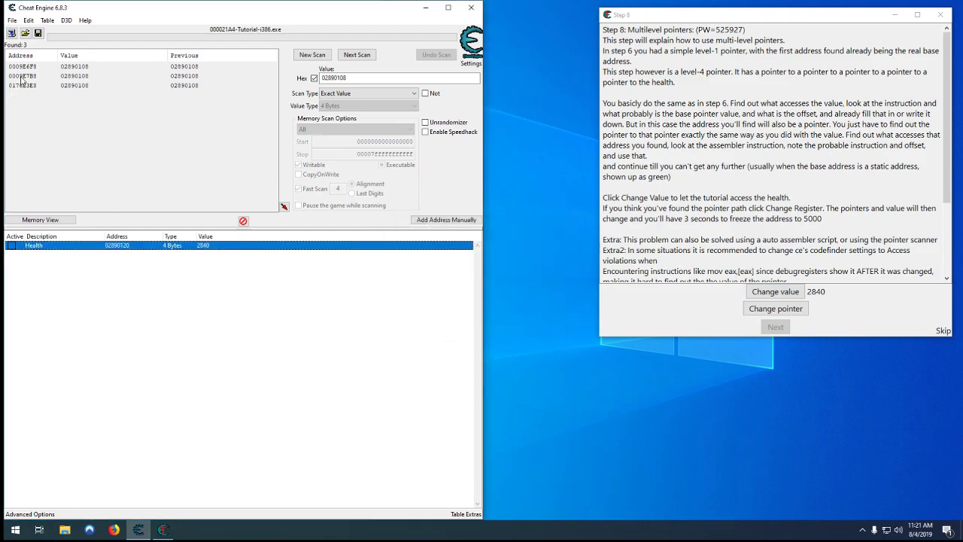
Add 0176E3E8 as a pointer with offset 18 and confirm it follows health 3195.
{"action": "double_click", "coordinate": [64, 87]}
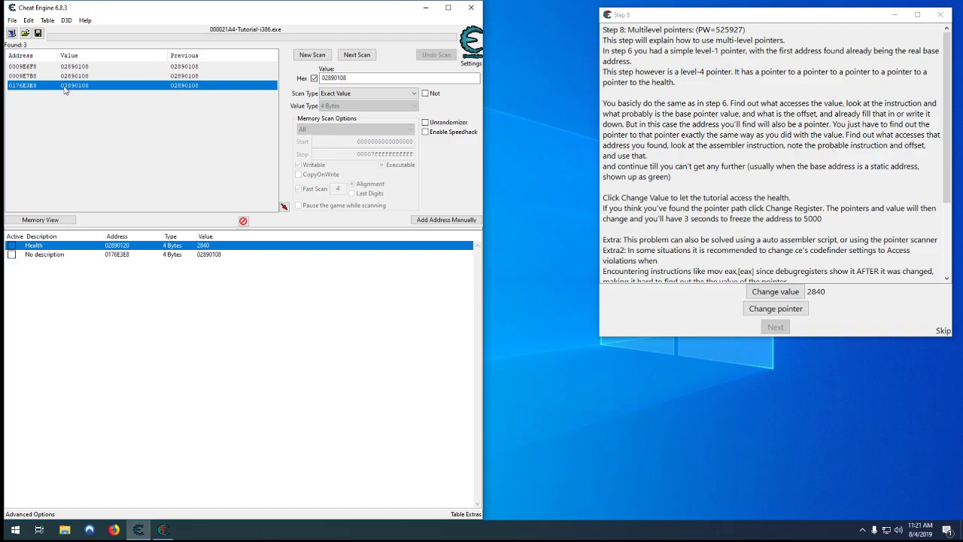
{"action": "double_click", "coordinate": [116, 255]}
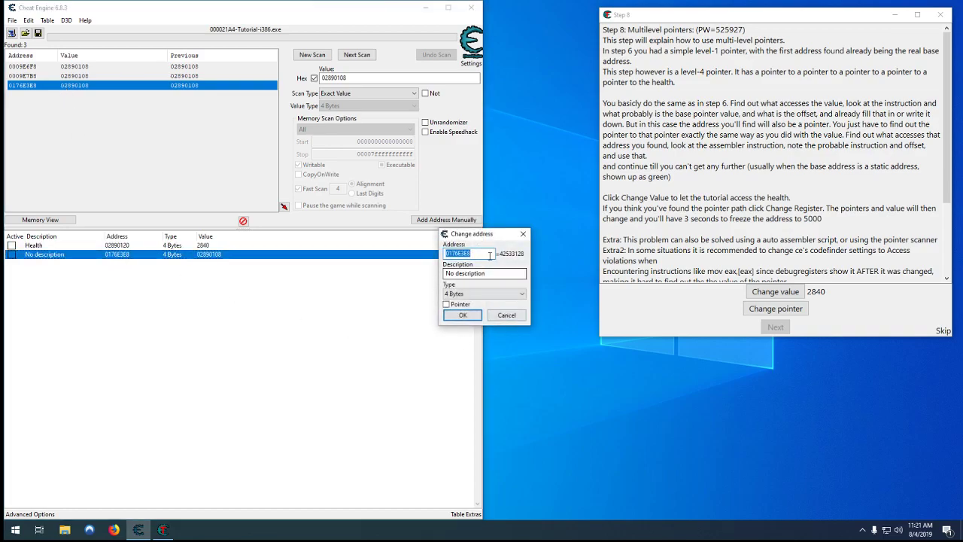
{"action": "left_click", "coordinate": [454, 306]}
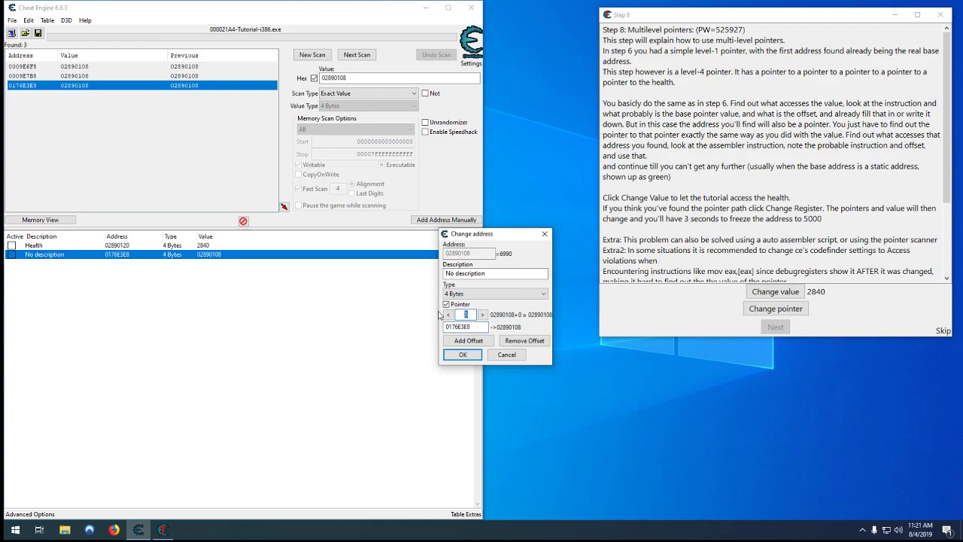
{"action": "type", "text": "18"}
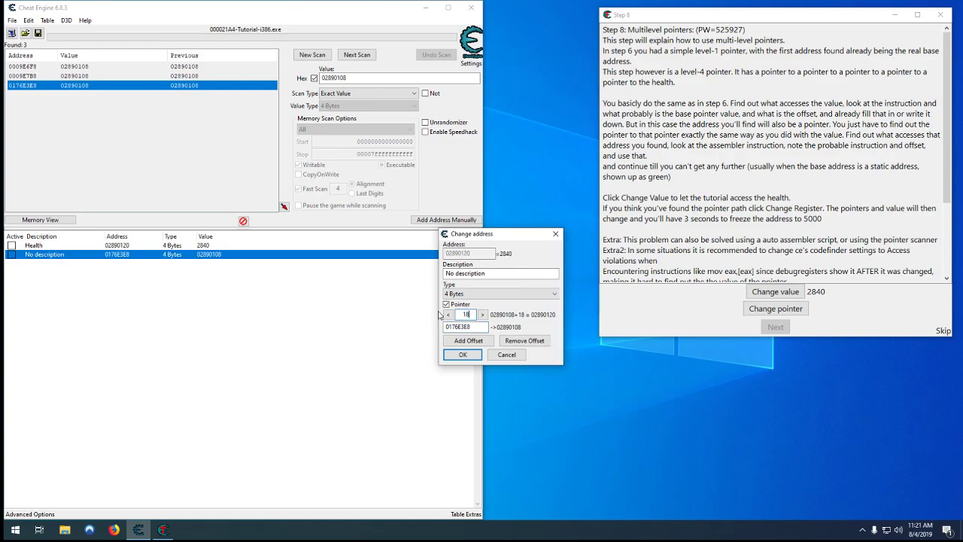
{"action": "left_click", "coordinate": [462, 355]}
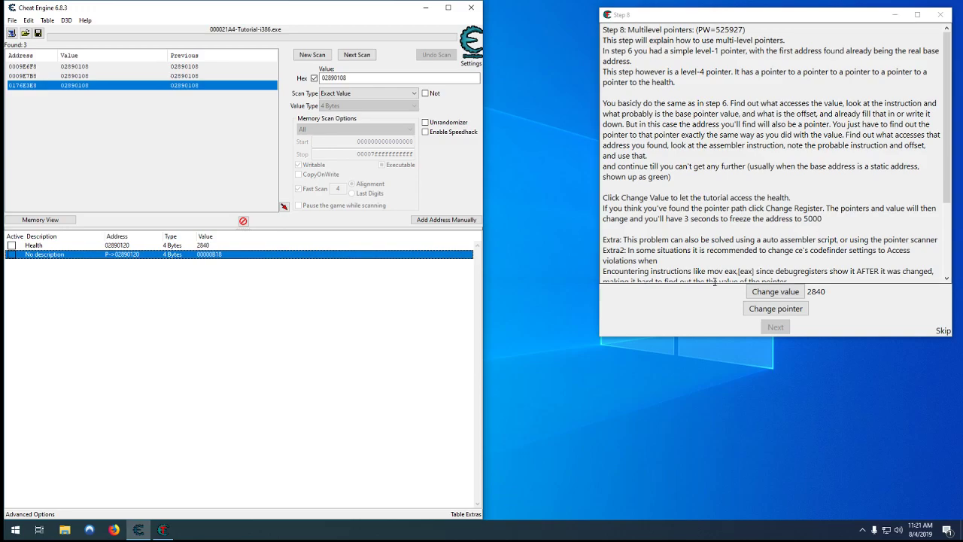
{"action": "left_click", "coordinate": [766, 293]}
{"action": "left_click", "coordinate": [766, 294]}
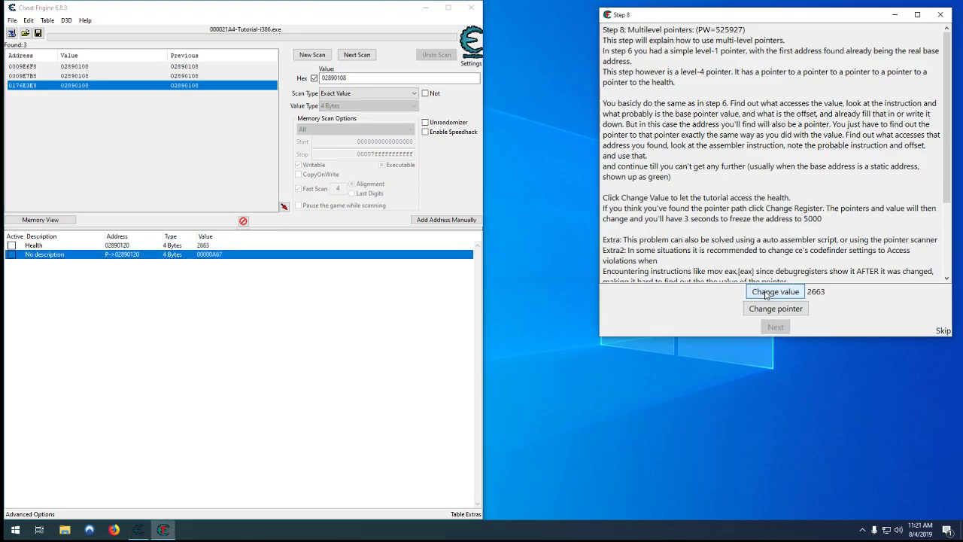
Describe the 0176E3E8 pointer entry as 'P1' and bring up its action menu.
{"action": "double_click", "coordinate": [45, 255]}
{"action": "type", "text": "P1"}
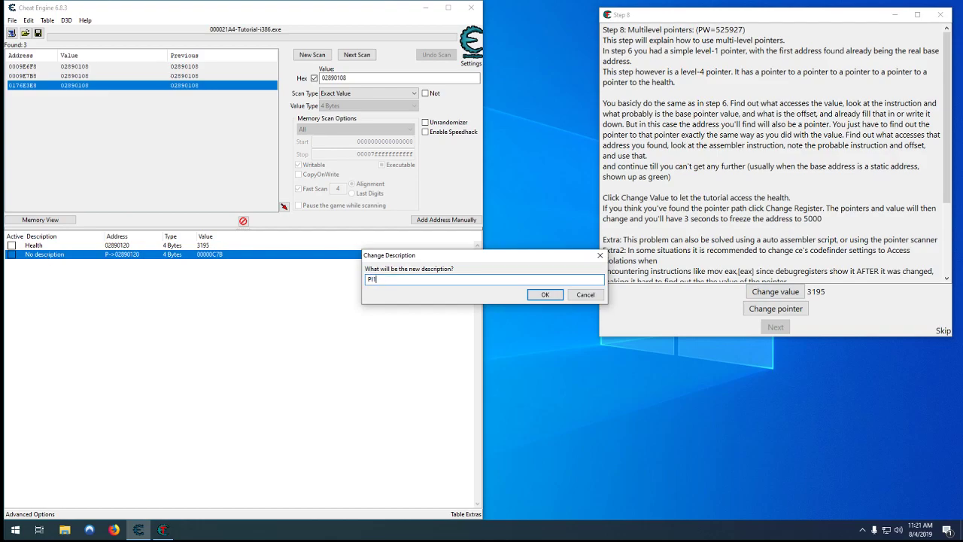
{"action": "key", "text": "Return"}
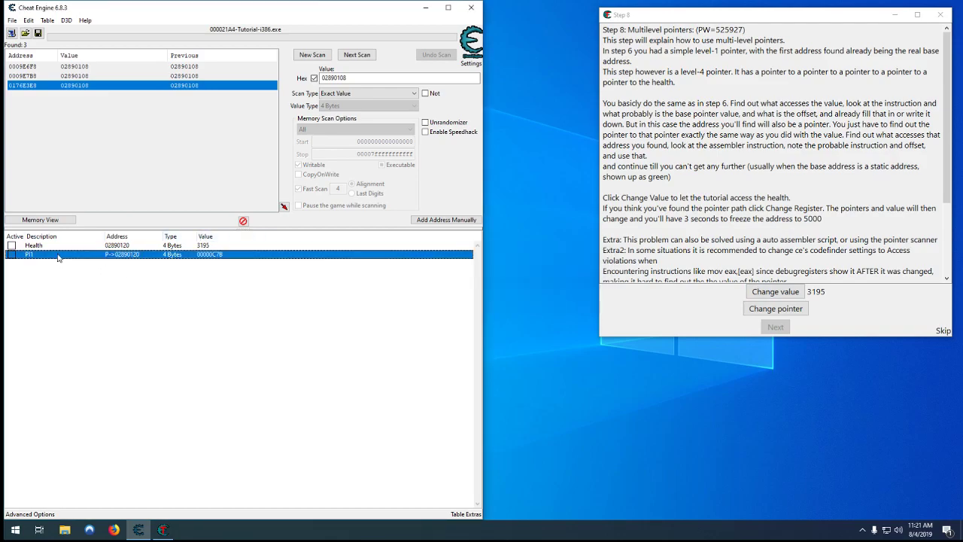
{"action": "right_click", "coordinate": [58, 257]}
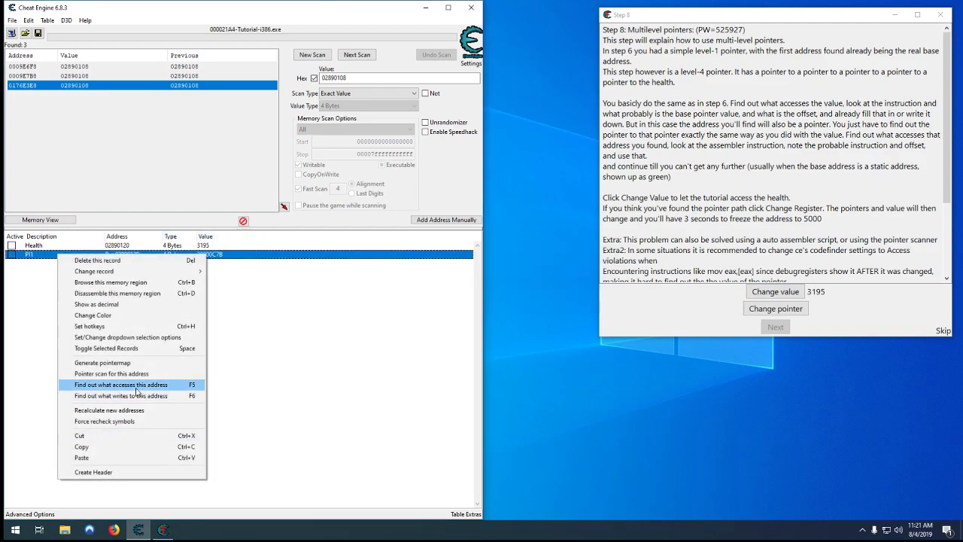